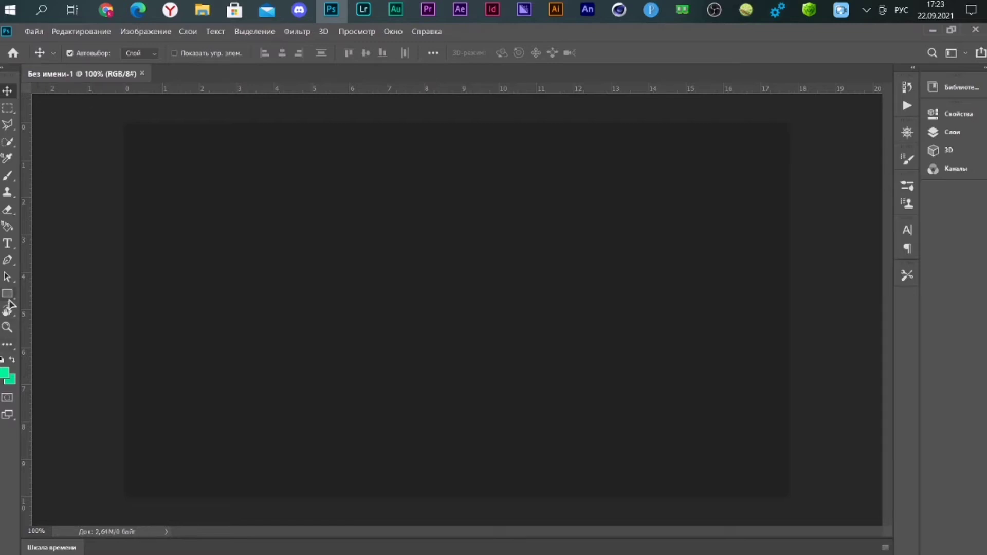
# - Draw a wide rectangle shape across the canvas middle, using the Rectangle tool in Shape mode
pyautogui.click(8, 294)
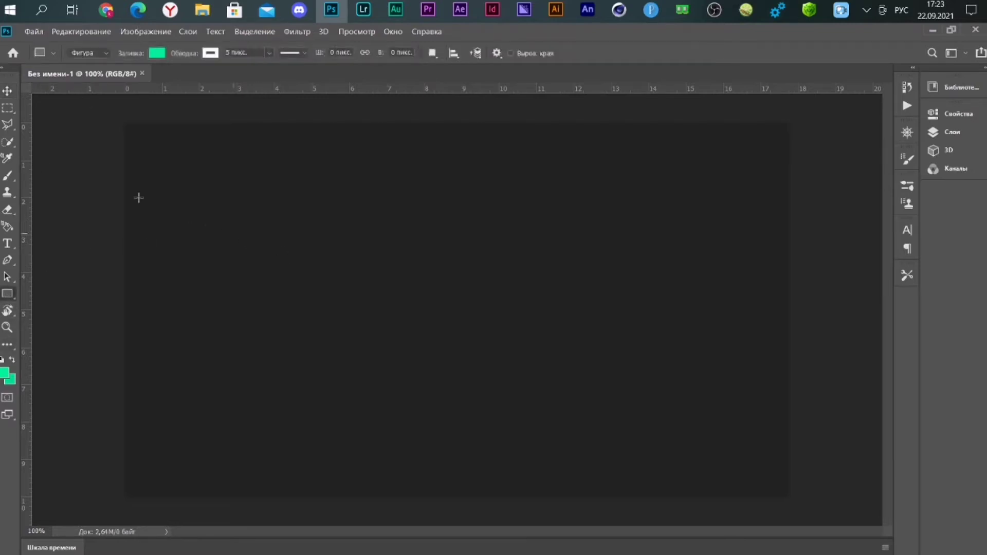
pyautogui.click(97, 56)
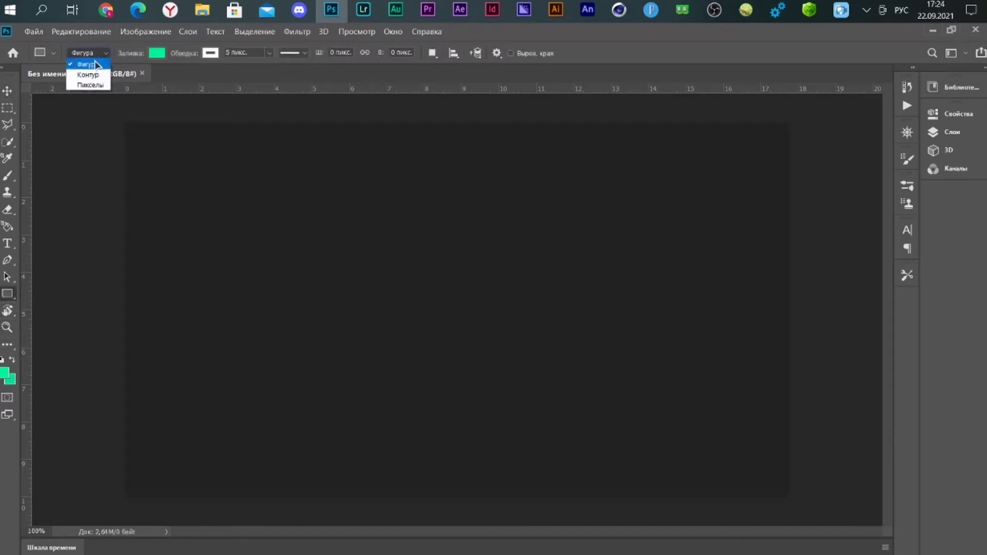
pyautogui.click(92, 64)
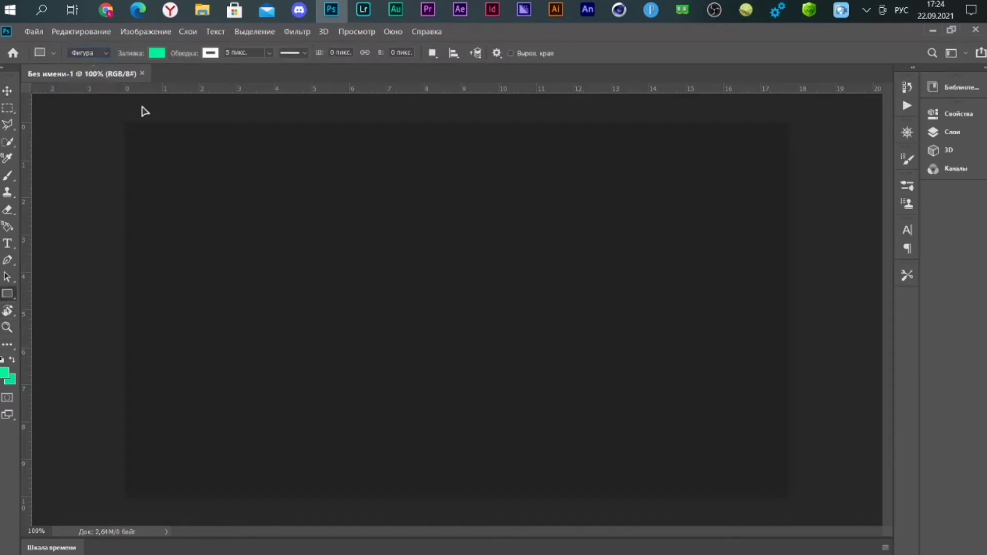
pyautogui.moveTo(266, 243)
pyautogui.mouseDown()
pyautogui.moveTo(586, 358)
pyautogui.moveTo(673, 418)
pyautogui.mouseUp()
pyautogui.click(977, 137)
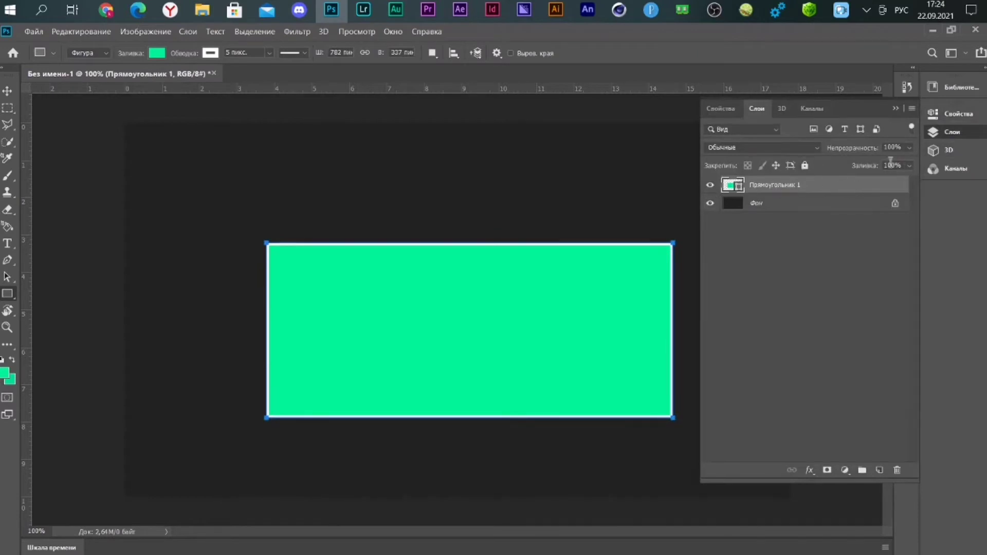
# - In Properties, give the rectangle no fill and a red 15 px stroke
pyautogui.click(946, 132)
pyautogui.click(943, 114)
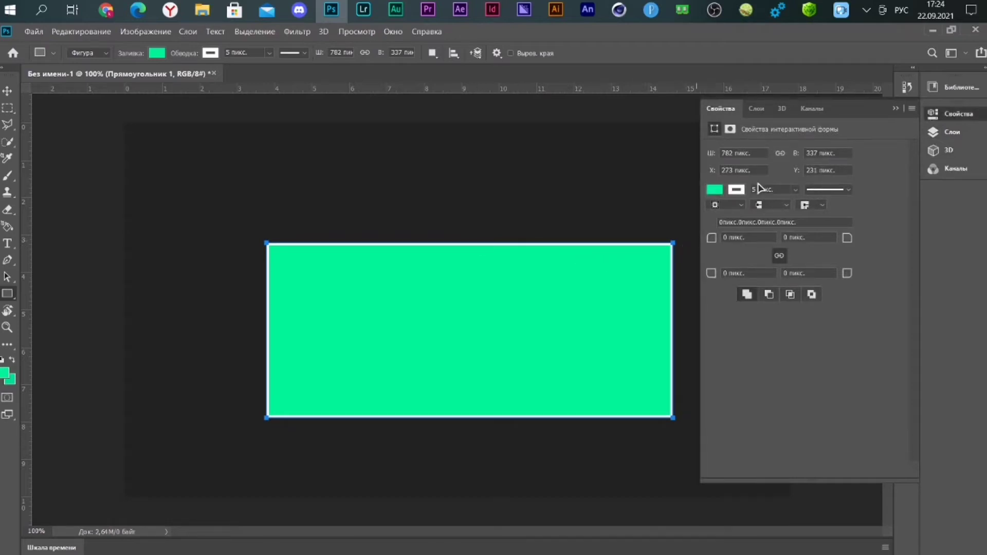
pyautogui.click(721, 192)
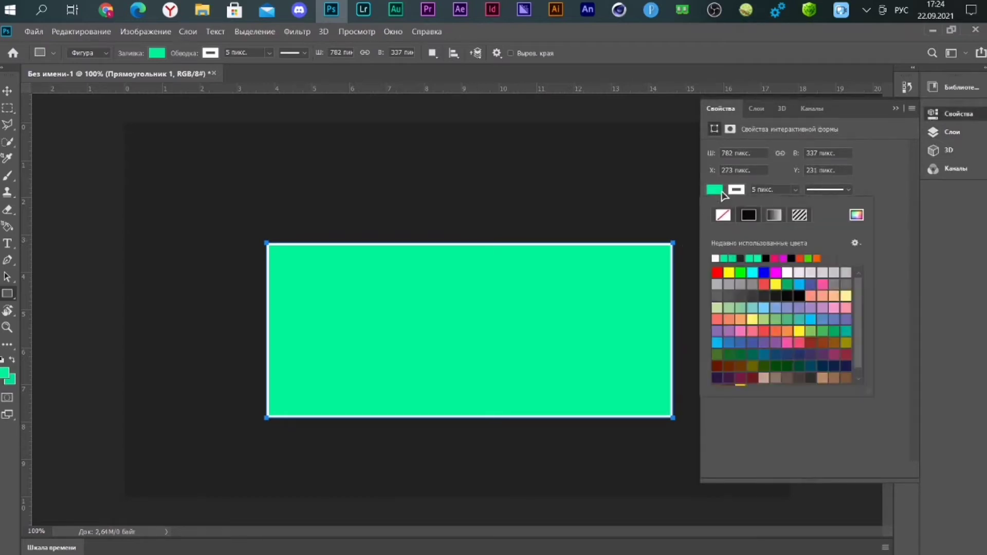
pyautogui.click(722, 215)
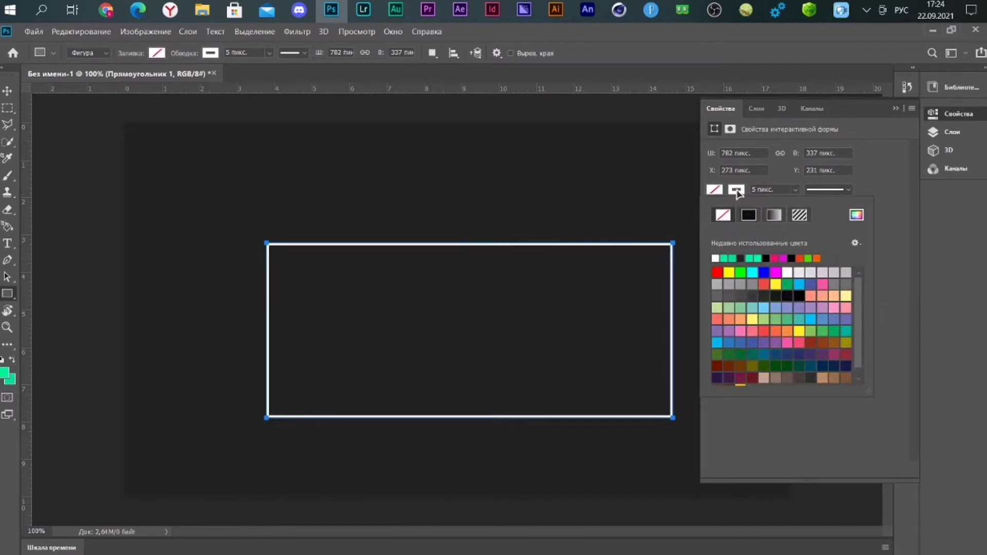
pyautogui.click(736, 190)
pyautogui.click(719, 268)
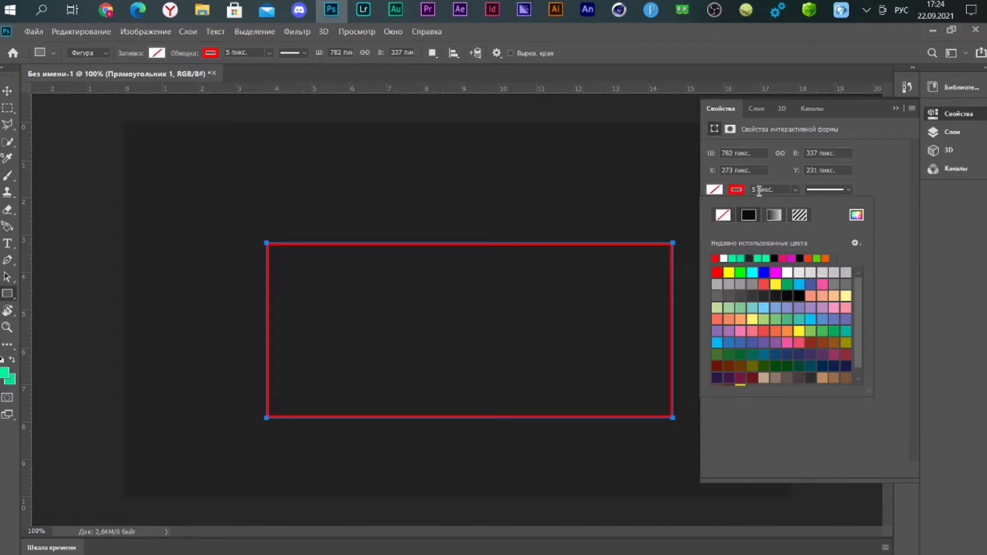
pyautogui.click(753, 191)
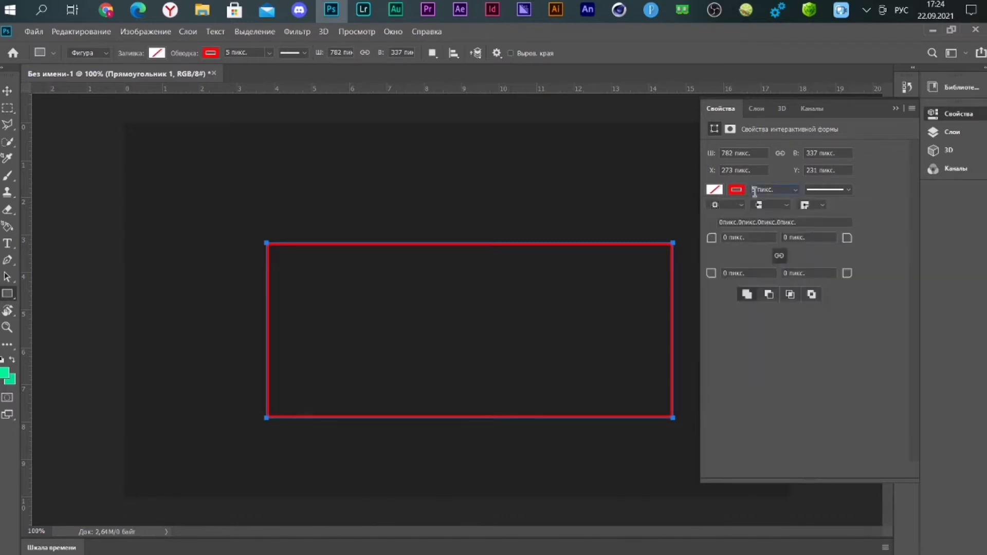
pyautogui.write('1')
pyautogui.press('Return')
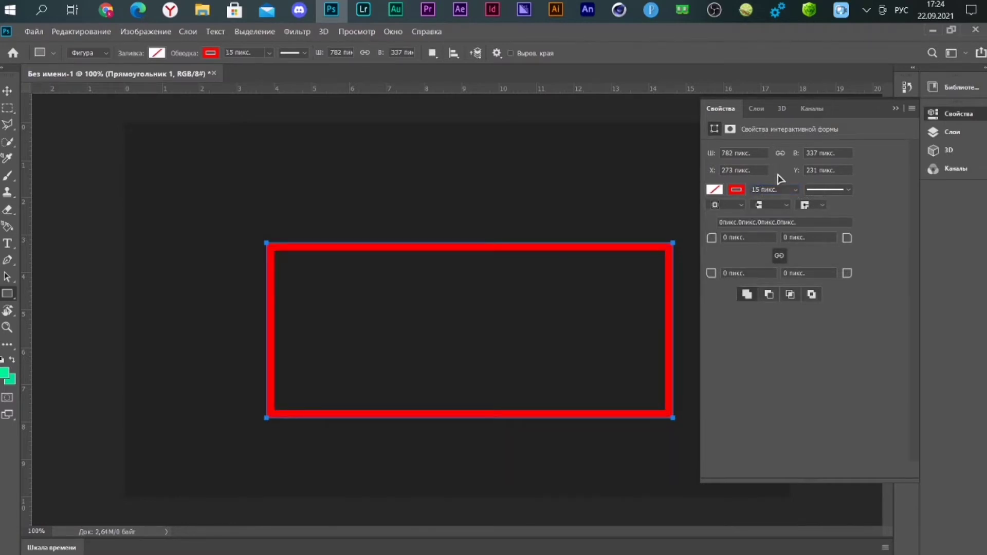
# - Choose the dashed stroke preset for the rectangle's outline
pyautogui.click(847, 191)
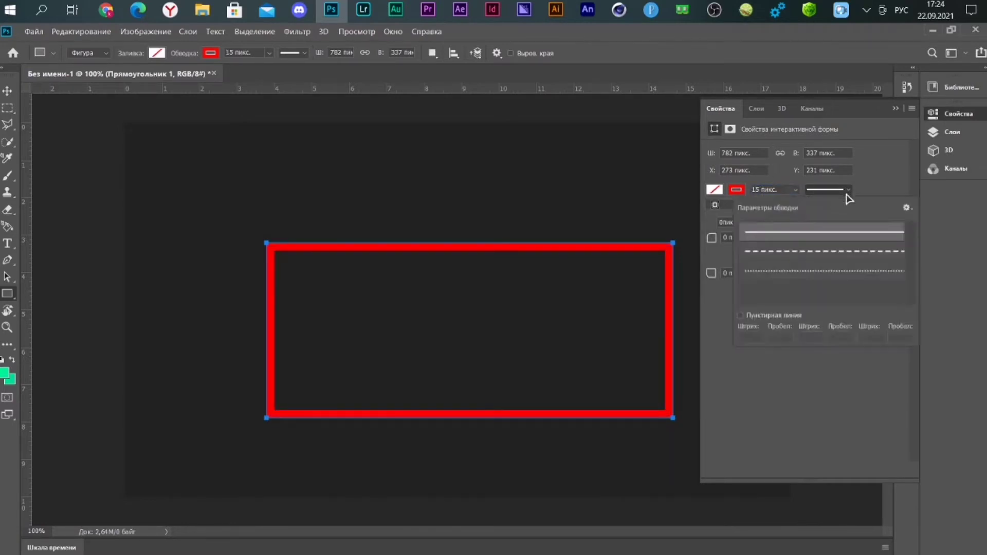
pyautogui.click(832, 252)
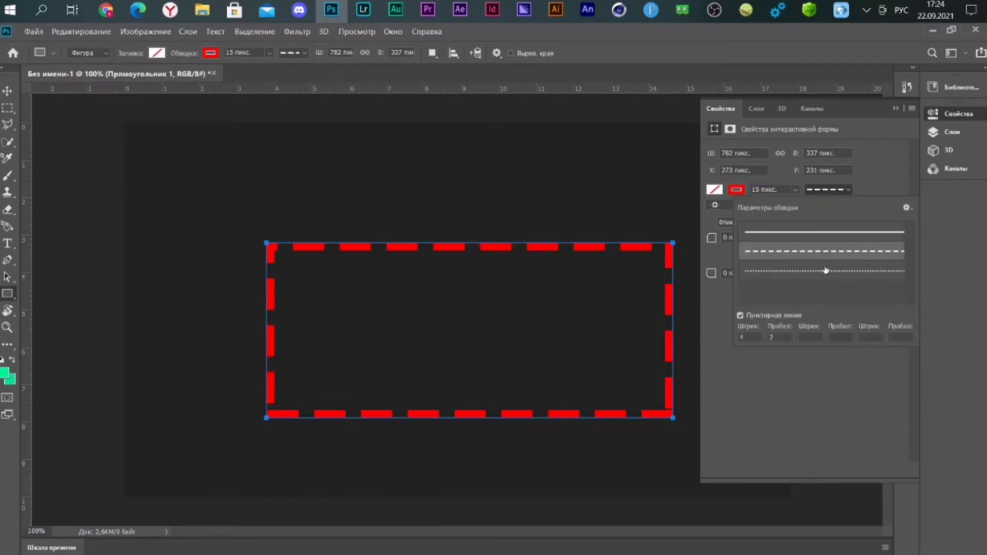
pyautogui.click(824, 272)
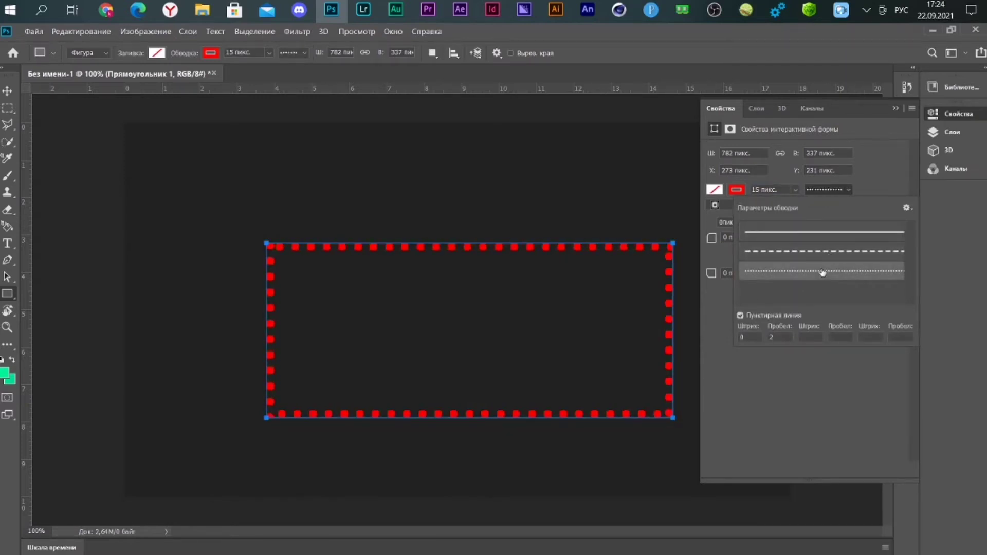
pyautogui.click(775, 252)
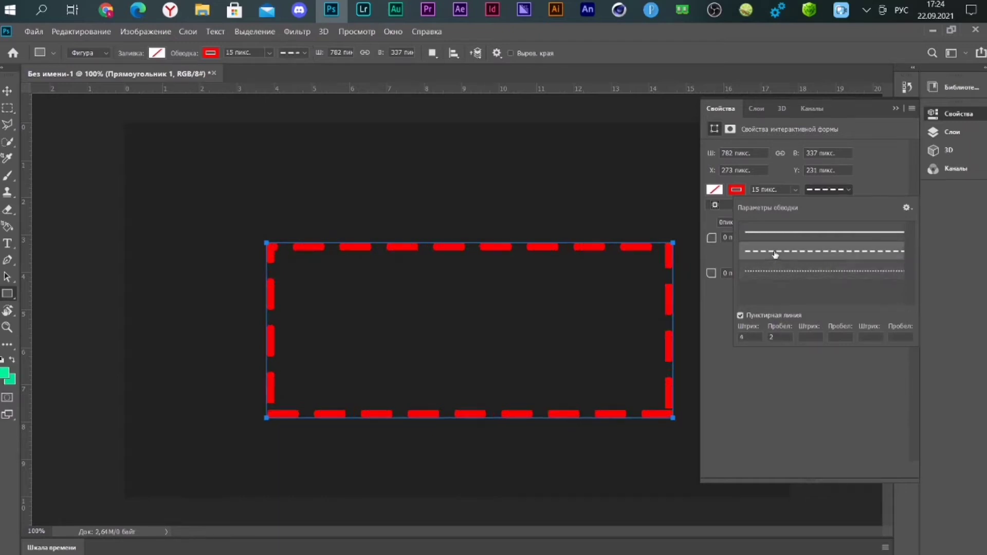
pyautogui.click(726, 294)
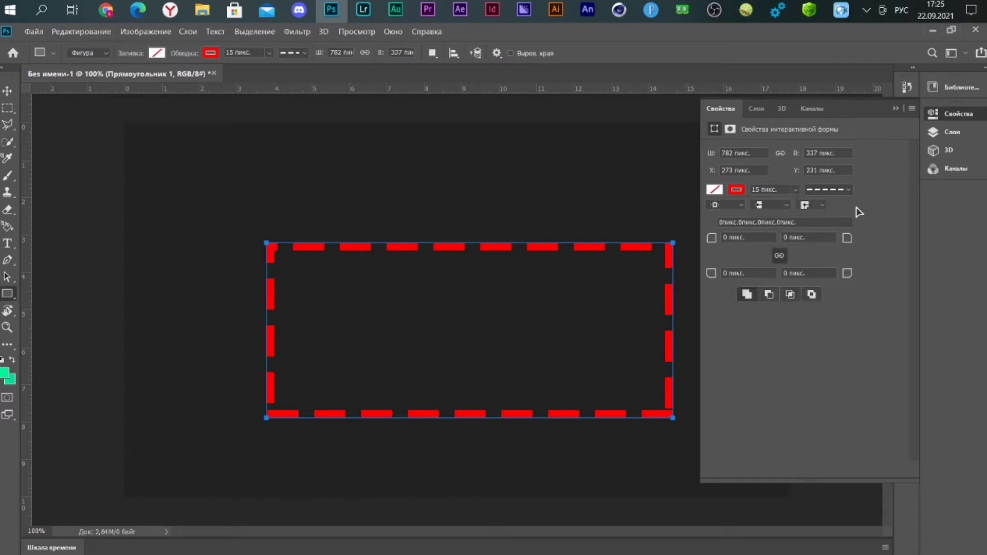
# - Set the stroke's Dash length to 3 and Gap to 4
pyautogui.click(844, 190)
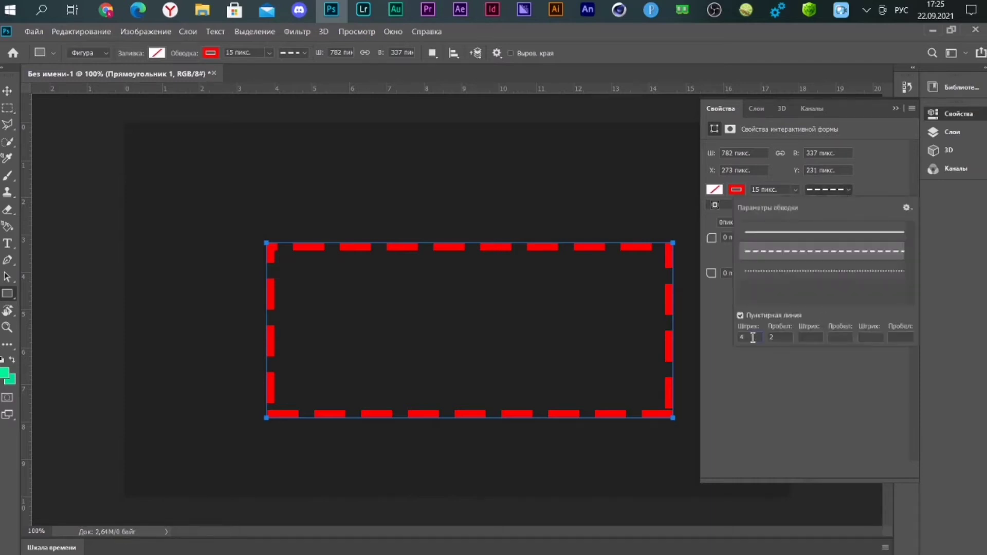
pyautogui.press('Tab')
pyautogui.moveTo(751, 340); pyautogui.dragTo(729, 340)
pyautogui.write('0')
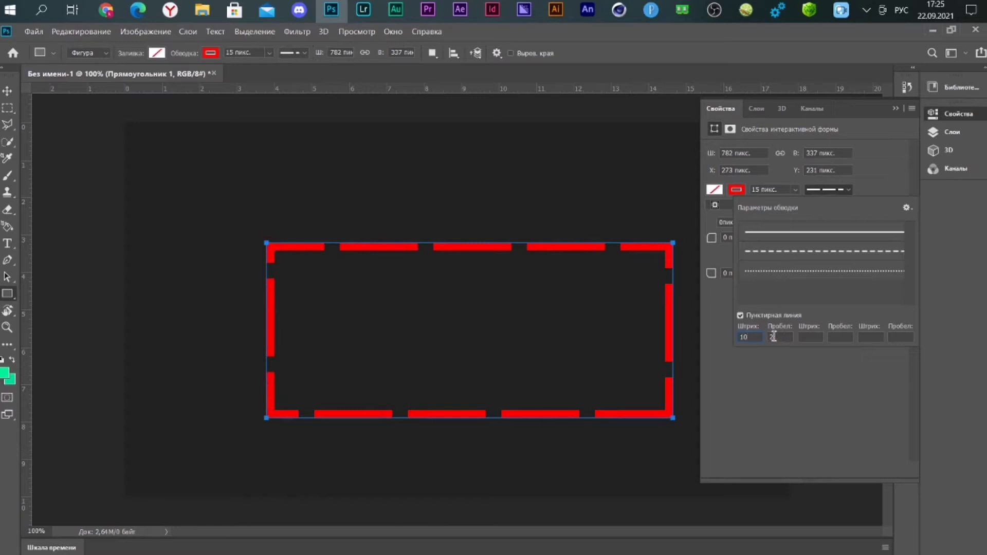
pyautogui.moveTo(773, 337); pyautogui.dragTo(729, 335)
pyautogui.write('5')
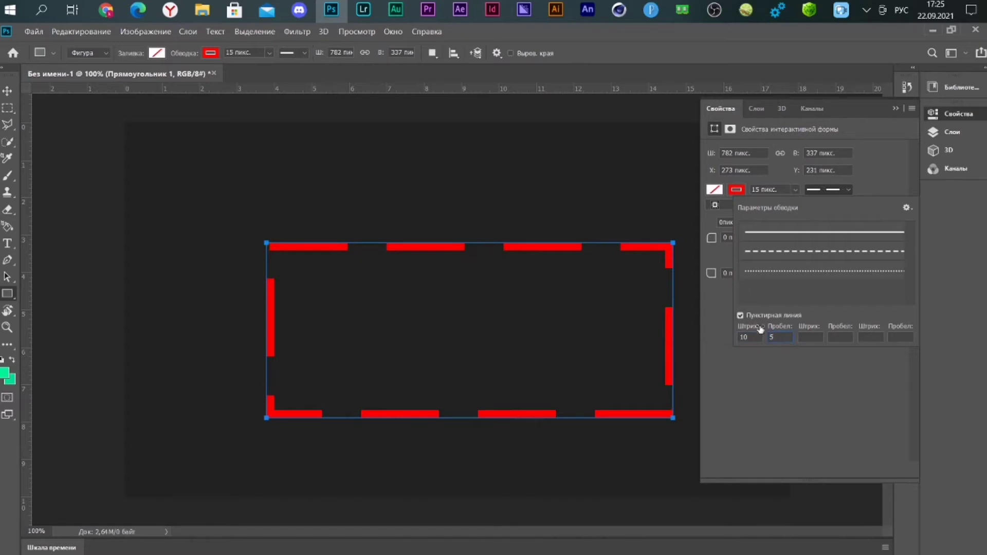
pyautogui.moveTo(752, 337); pyautogui.dragTo(725, 333)
pyautogui.write('3')
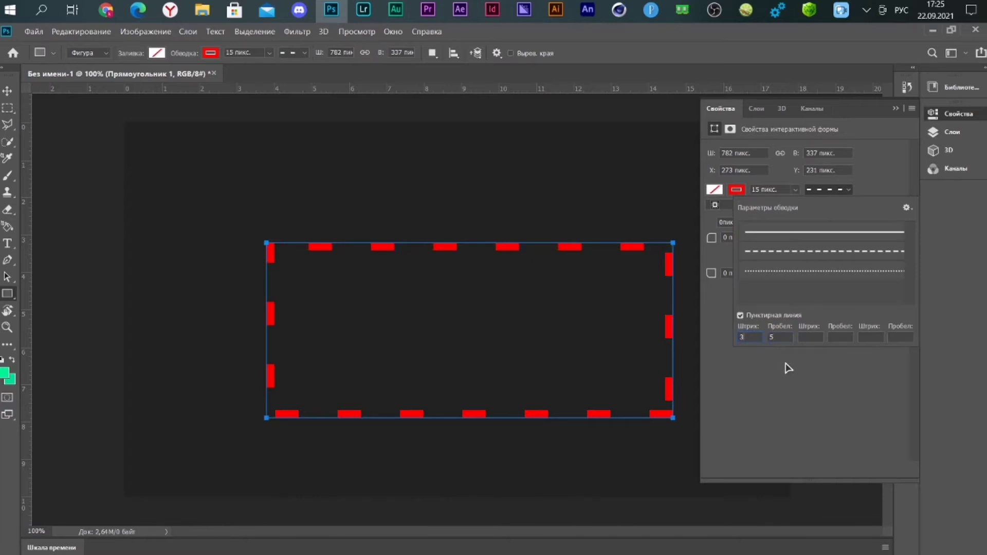
pyautogui.moveTo(789, 341); pyautogui.dragTo(735, 351)
pyautogui.write('4')
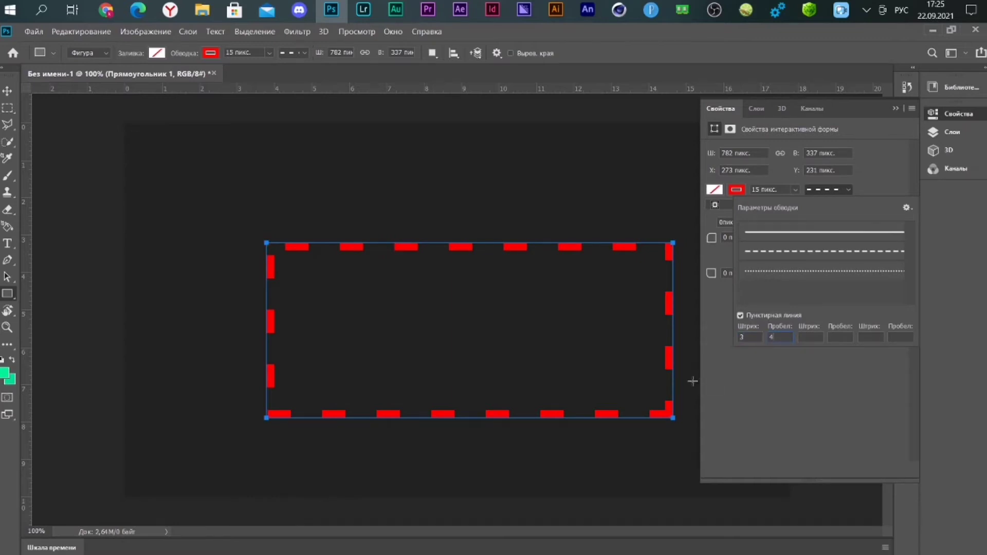
# - Set the stroke alignment to Outside
pyautogui.click(874, 191)
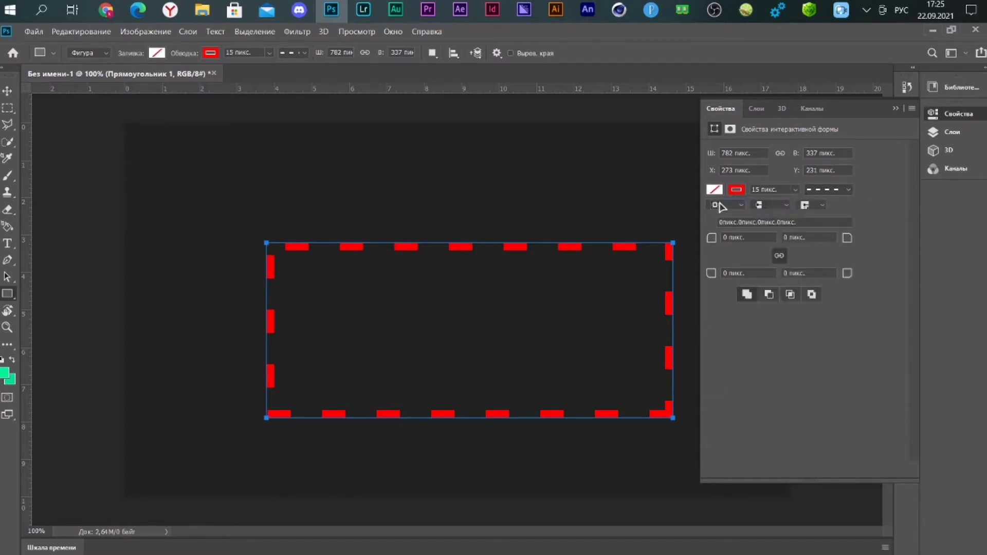
pyautogui.click(722, 206)
pyautogui.click(722, 227)
pyautogui.click(720, 206)
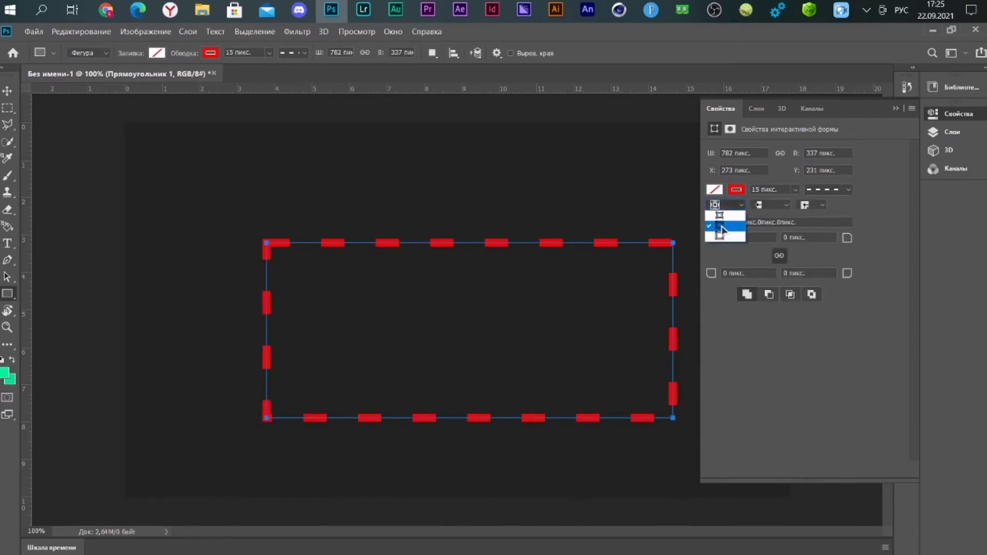
pyautogui.click(723, 236)
pyautogui.click(720, 205)
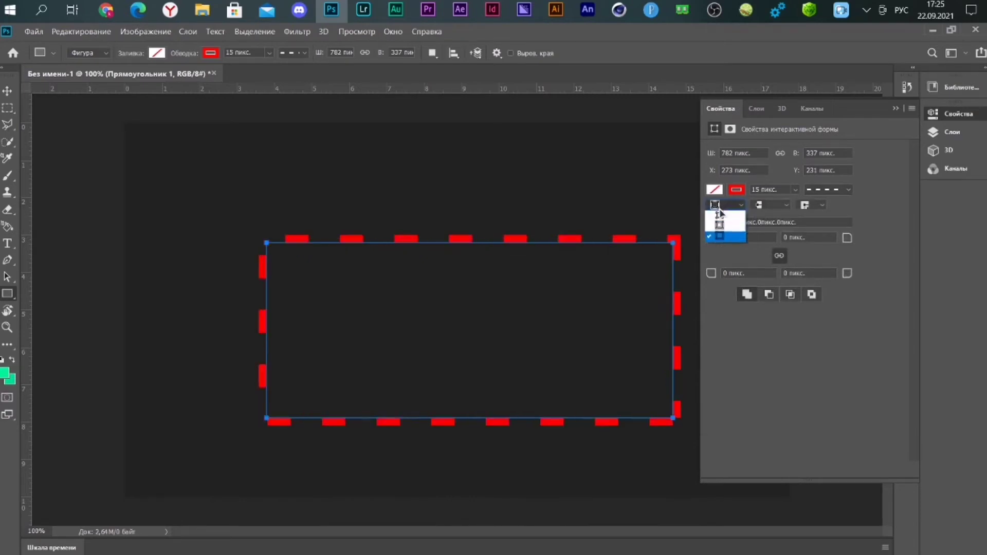
pyautogui.click(794, 368)
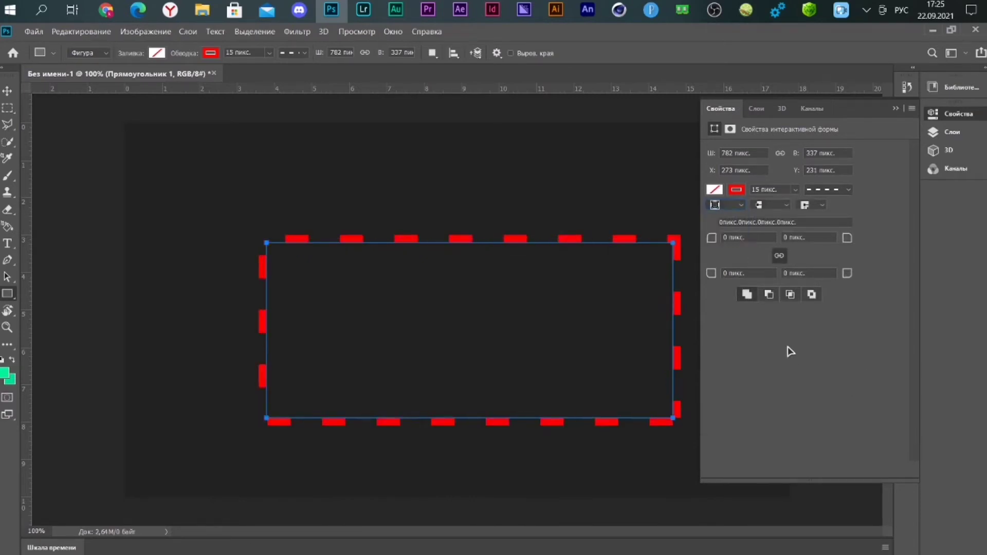
# - Set the stroke's dash caps to Round
pyautogui.click(771, 205)
pyautogui.click(765, 225)
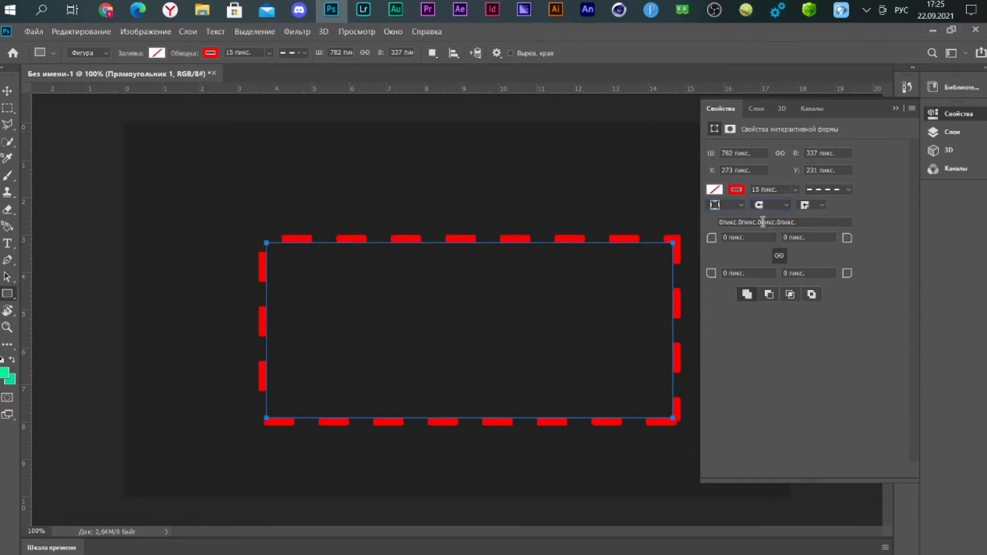
pyautogui.click(763, 206)
pyautogui.click(761, 236)
pyautogui.click(763, 206)
pyautogui.click(764, 225)
# - Set the stroke's corner join to Round
pyautogui.click(811, 205)
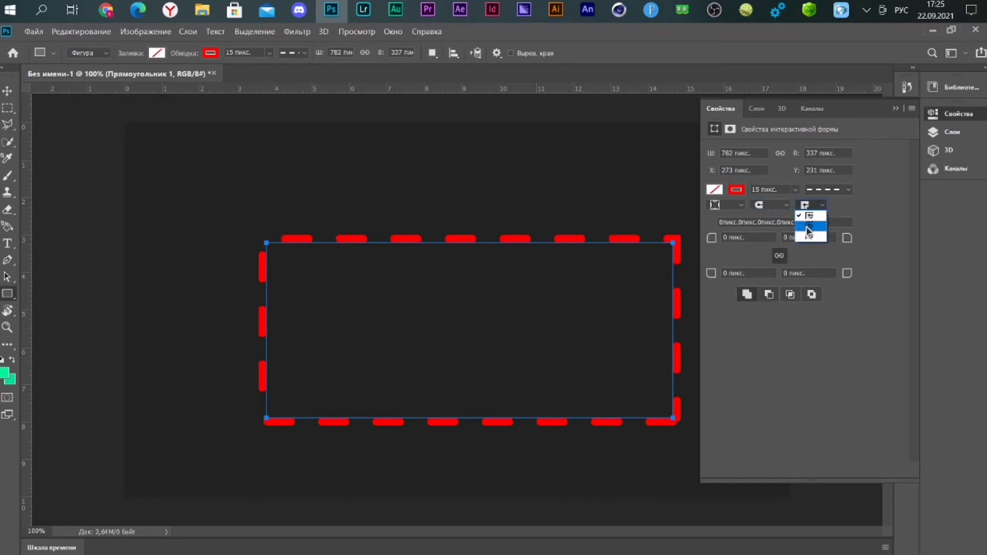
pyautogui.click(810, 228)
pyautogui.click(812, 206)
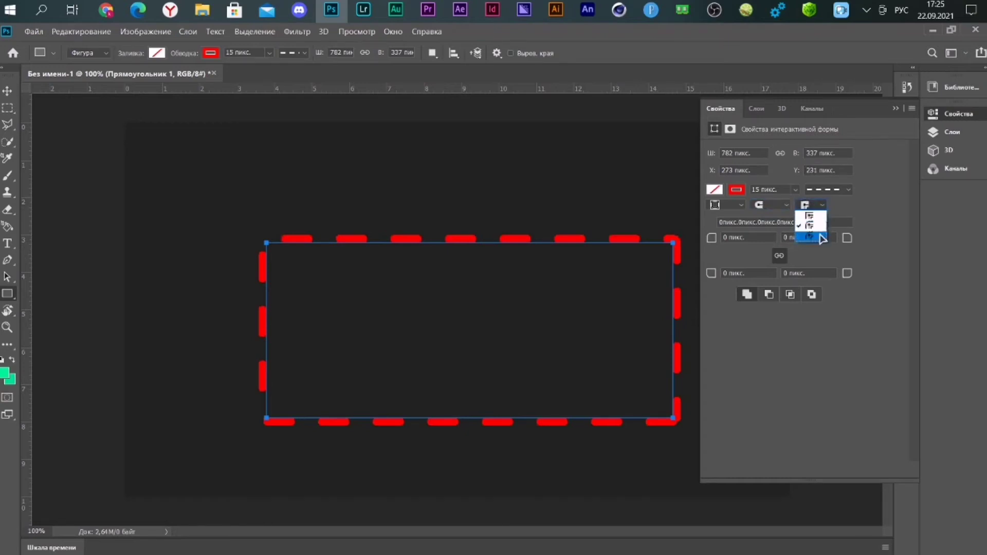
pyautogui.click(822, 240)
pyautogui.click(813, 206)
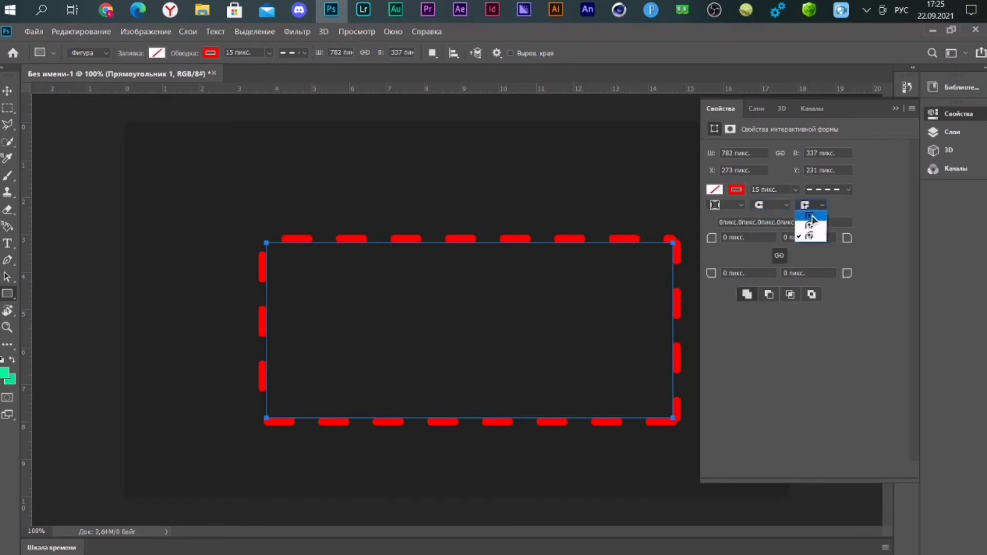
pyautogui.click(813, 227)
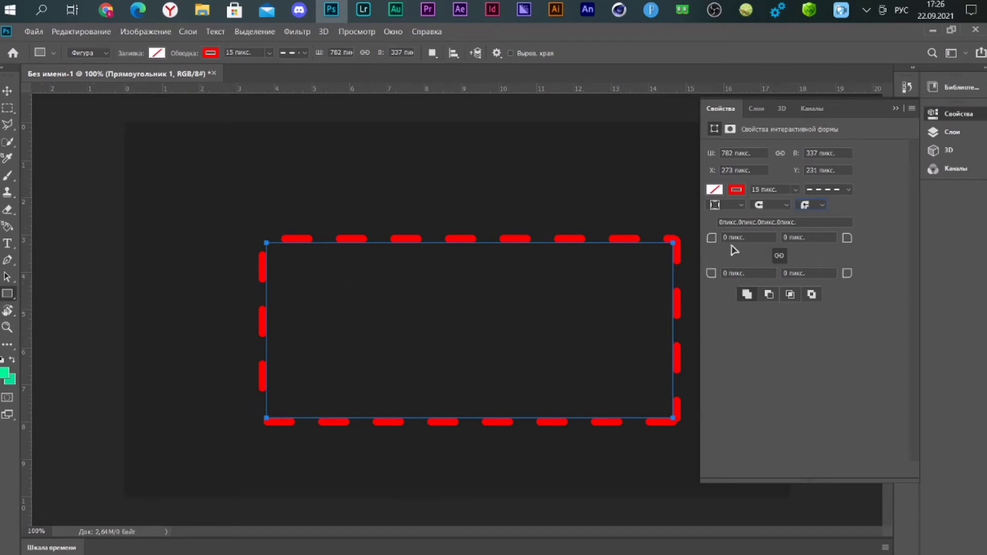
# - Click into the four corner radius fields in Properties
pyautogui.click(752, 237)
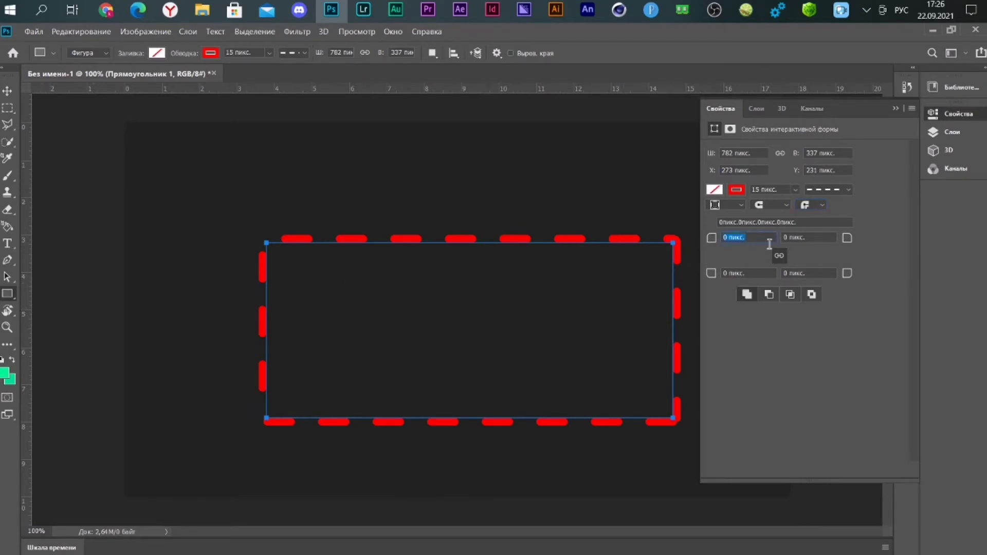
pyautogui.click(816, 240)
pyautogui.click(753, 273)
pyautogui.click(813, 274)
# - Select the dashed rectangle's path with the Path Selection tool
pyautogui.click(935, 132)
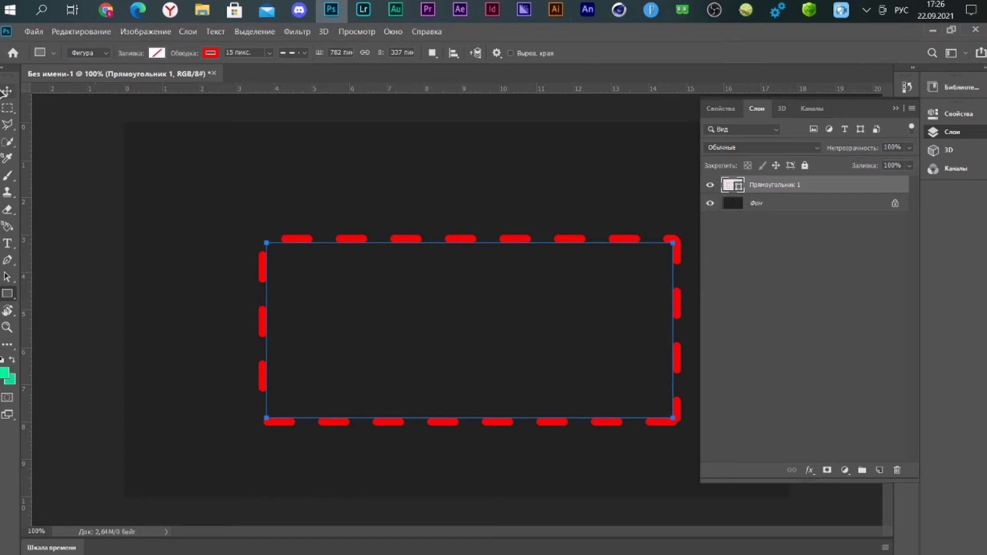
pyautogui.click(7, 91)
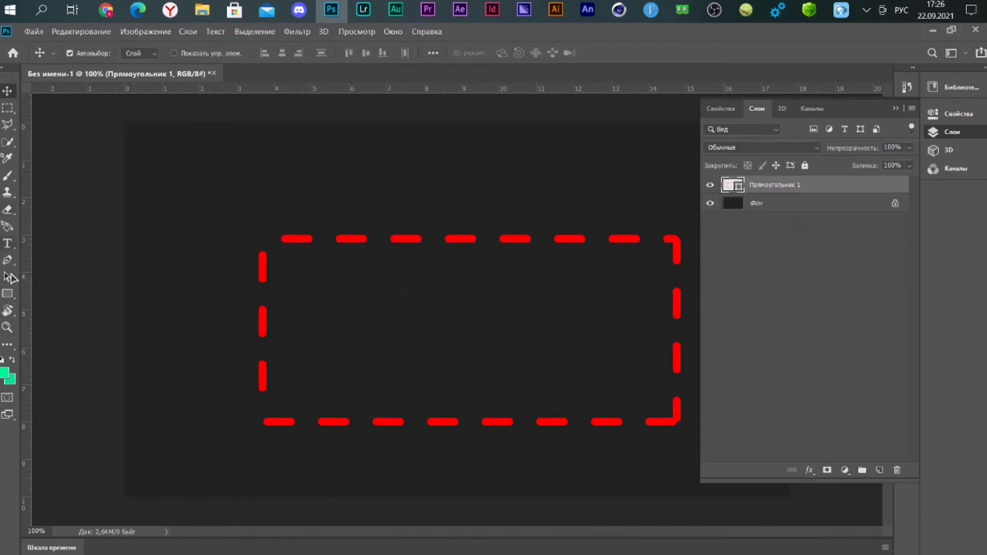
pyautogui.click(6, 272)
# - Use Add Anchor Point to arch the top edge up and bow the bottom down
pyautogui.rightClick(4, 262)
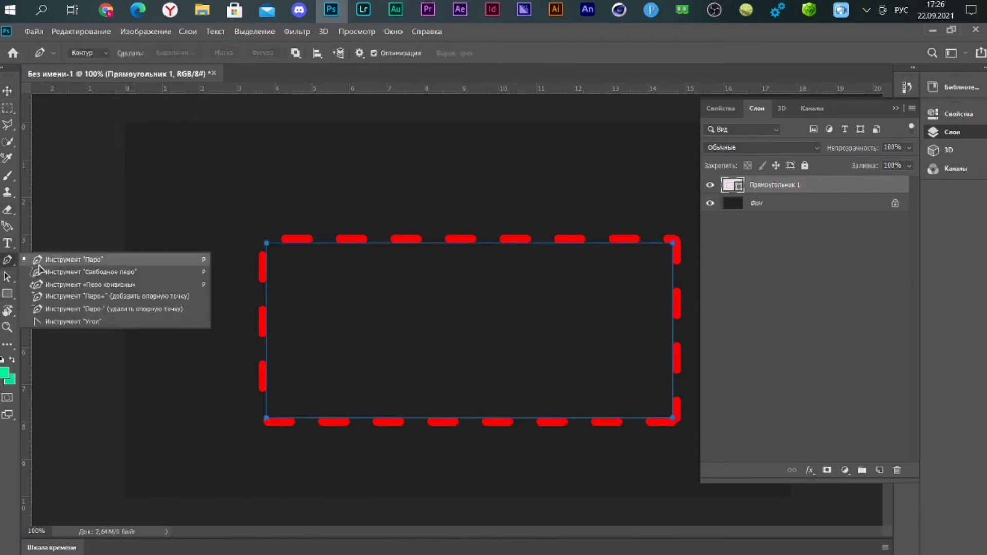
pyautogui.click(71, 297)
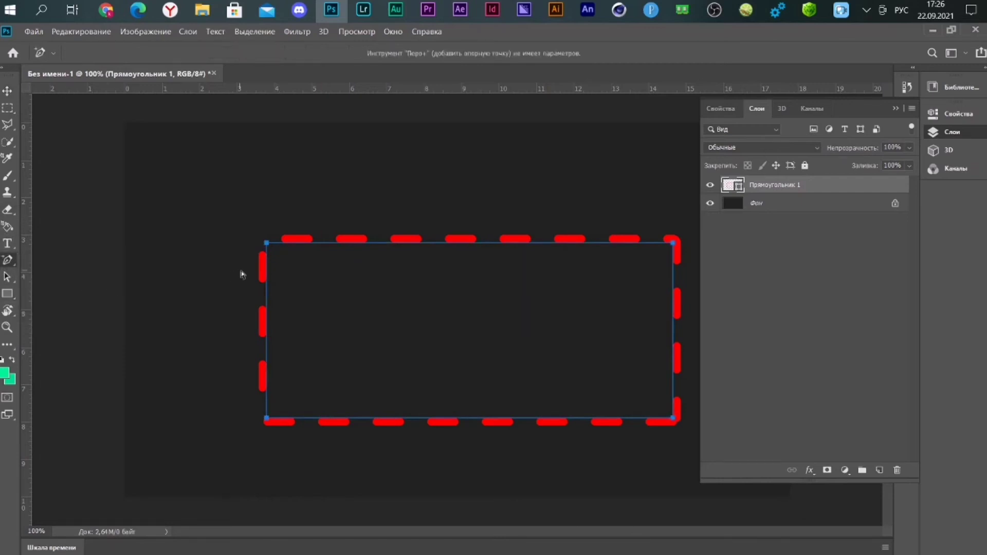
pyautogui.click(470, 244)
pyautogui.moveTo(470, 244); pyautogui.dragTo(470, 210)
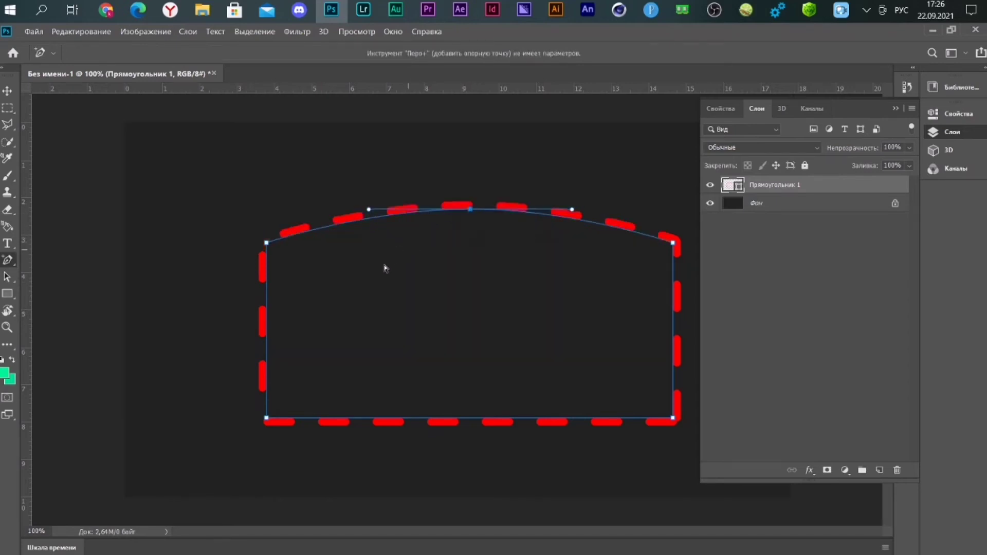
pyautogui.moveTo(472, 418); pyautogui.dragTo(474, 463)
# - Add points on the left and right edges and bow both outward into an oval
pyautogui.click(266, 323)
pyautogui.moveTo(267, 323); pyautogui.dragTo(208, 319)
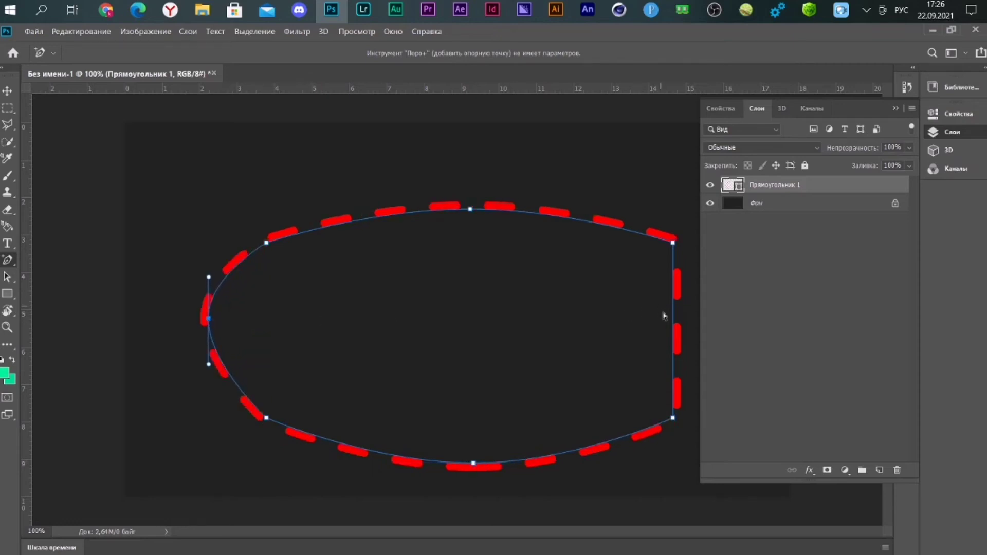
pyautogui.click(674, 325)
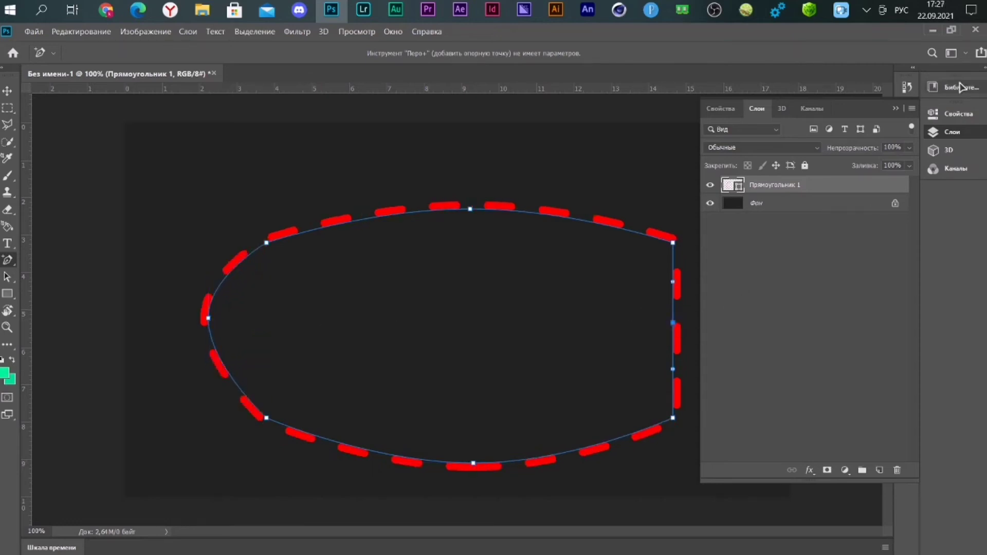
pyautogui.click(896, 108)
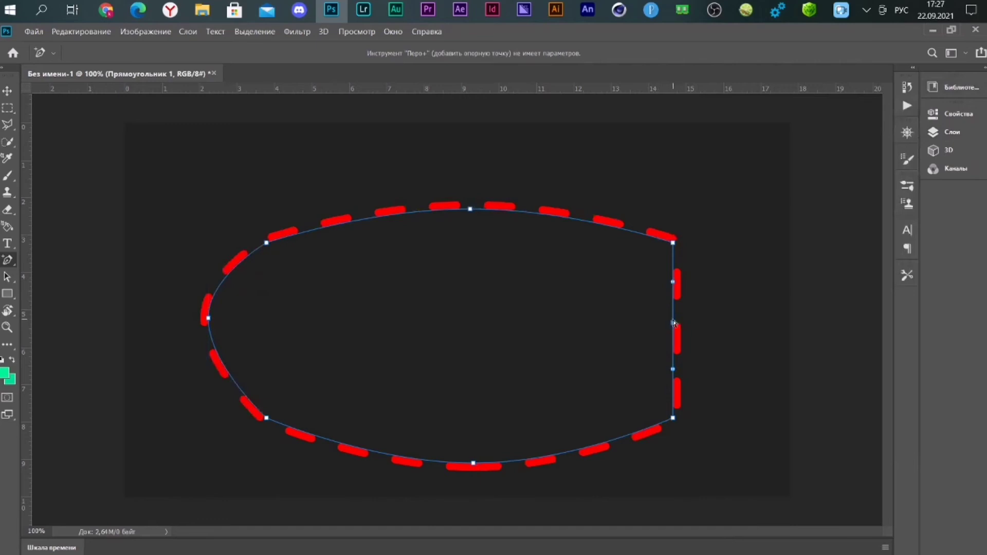
pyautogui.moveTo(674, 325); pyautogui.dragTo(768, 326)
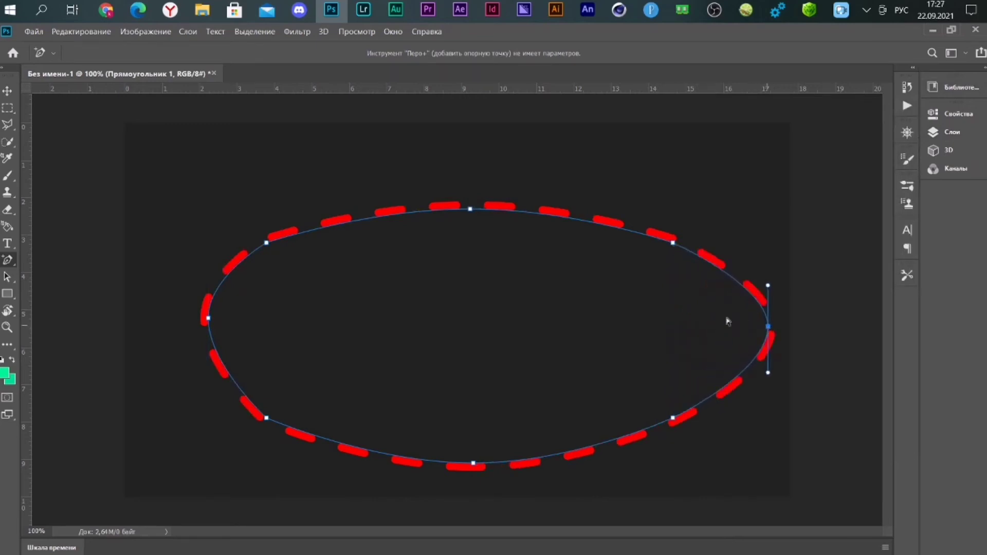
pyautogui.click(9, 88)
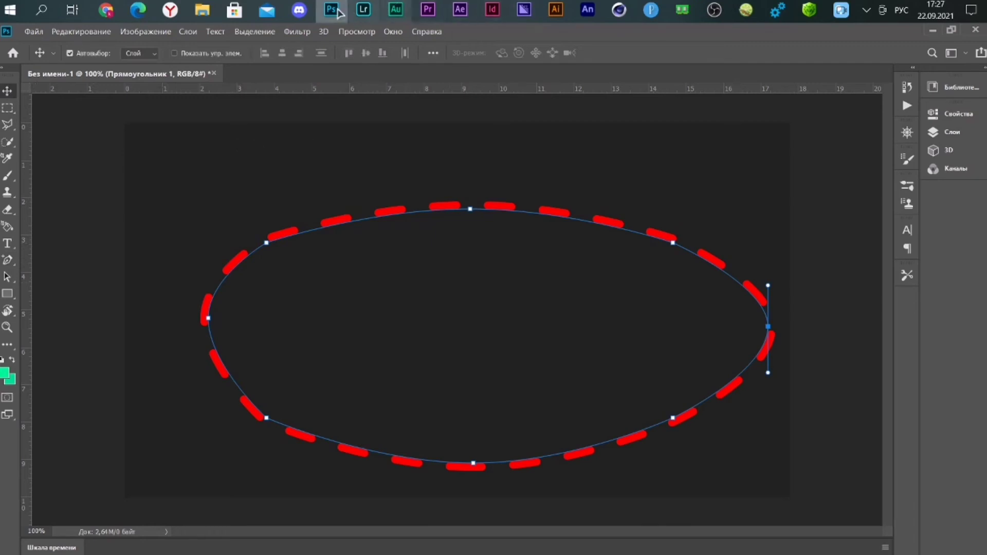
# - Toggle extras with Ctrl+H and deselect the oval's path so its anchors disappear
pyautogui.click(357, 32)
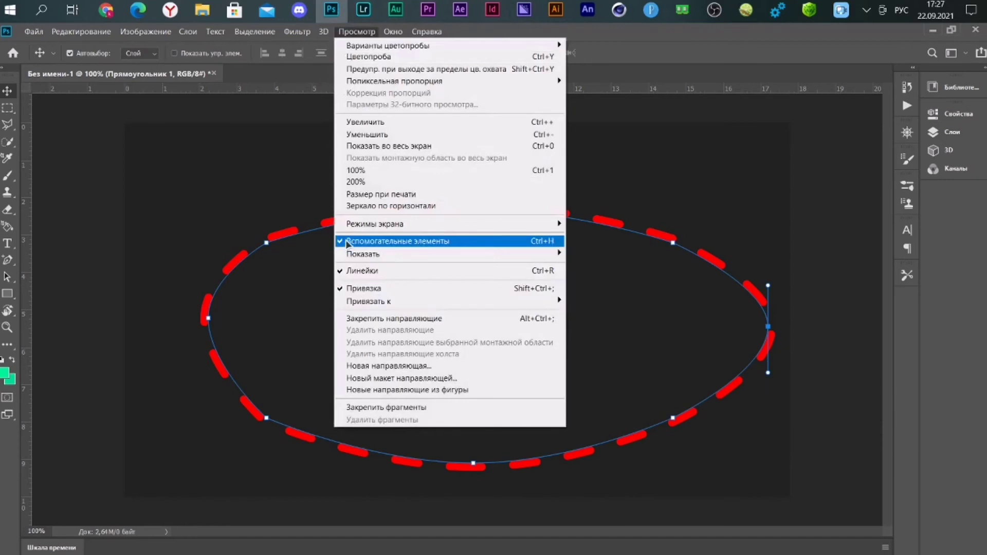
pyautogui.click(350, 32)
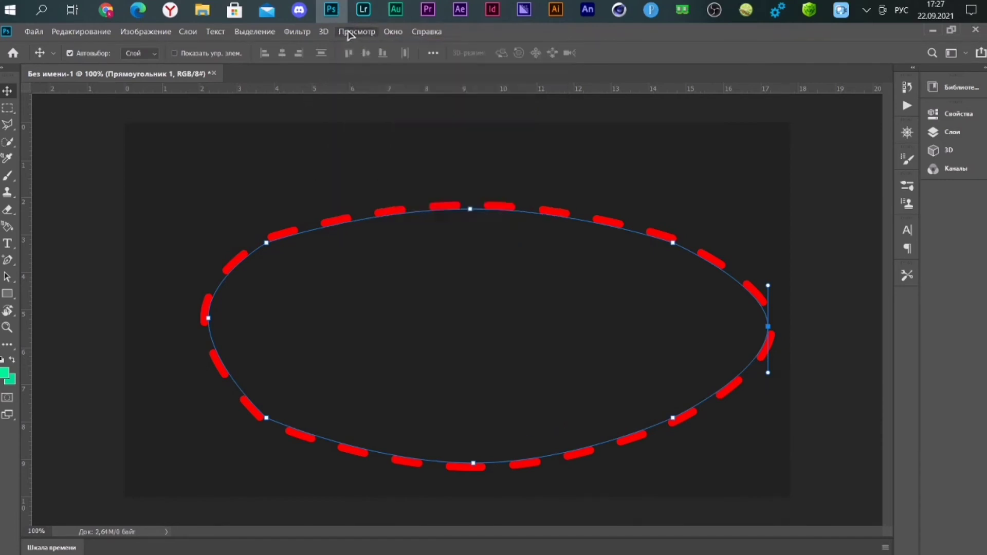
pyautogui.hotkey('ctrl', 'h')
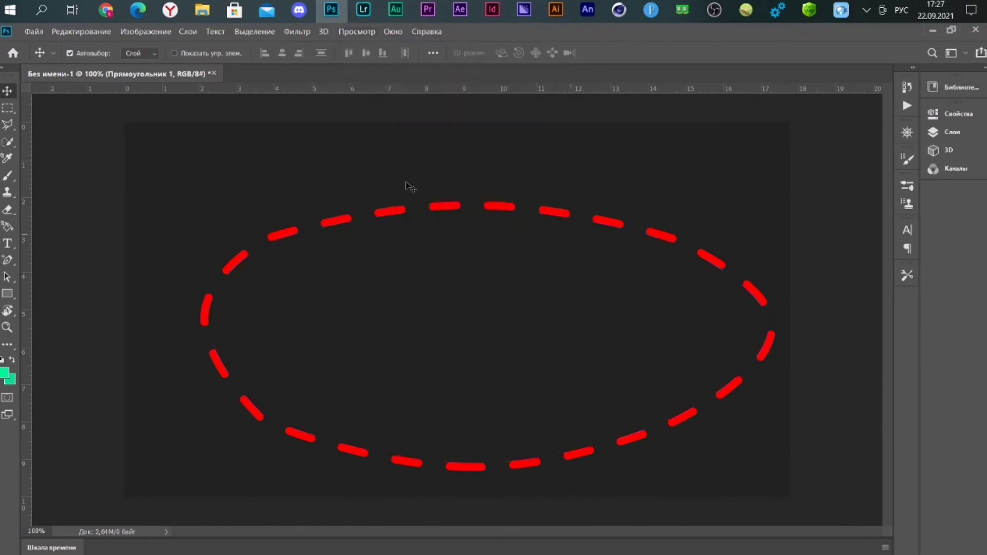
pyautogui.hotkey('ctrl', 'h')
pyautogui.hotkey('ctrl', 'h')
pyautogui.hotkey('ctrl', 'h')
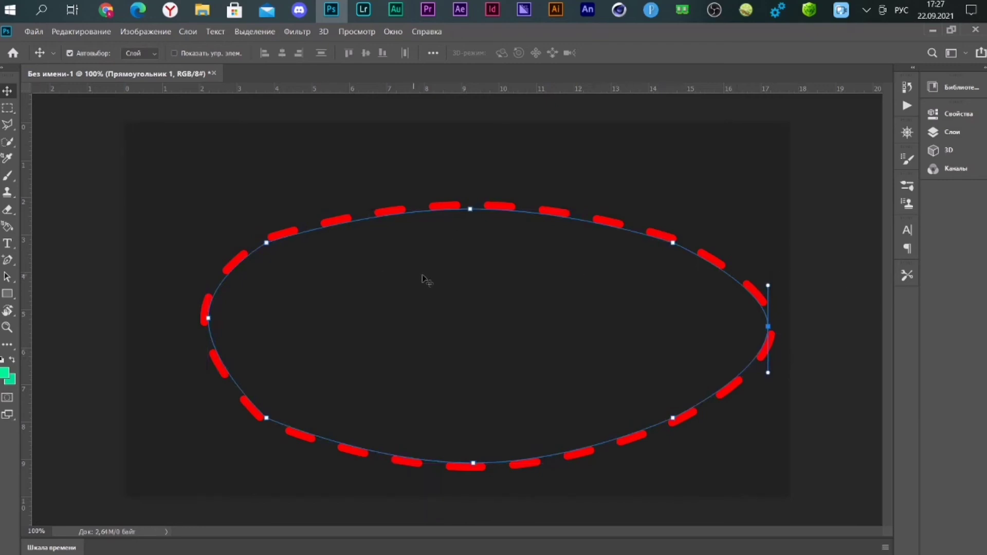
pyautogui.click(649, 305)
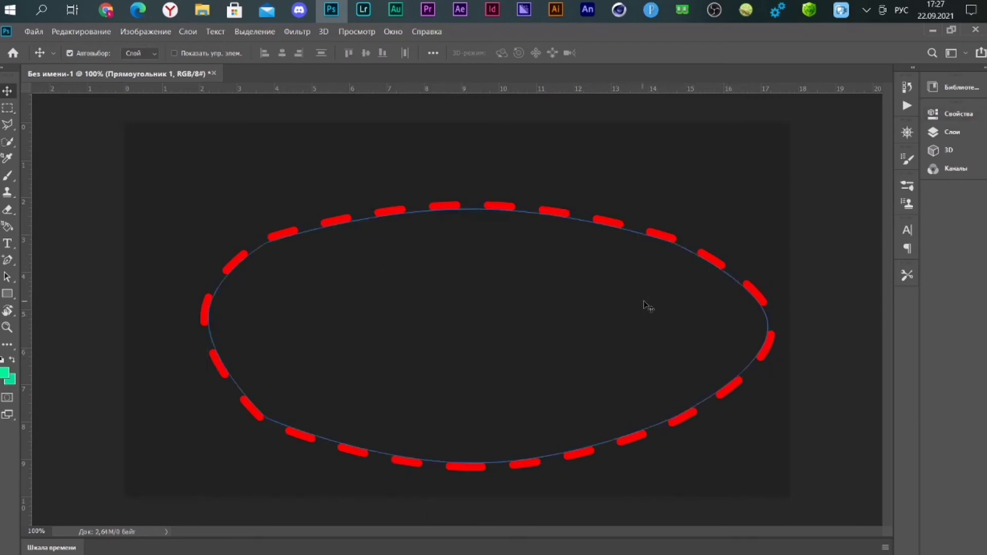
pyautogui.moveTo(649, 305); pyautogui.dragTo(731, 343)
# - Rasterize layer Прямоугольник 1 and nudge the dashed oval slightly down and right
pyautogui.click(951, 132)
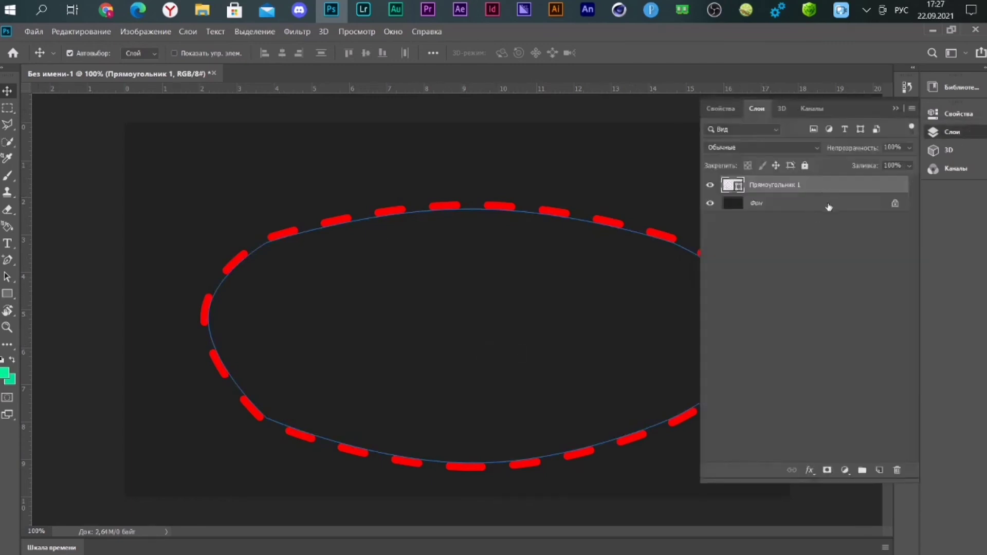
pyautogui.click(828, 205)
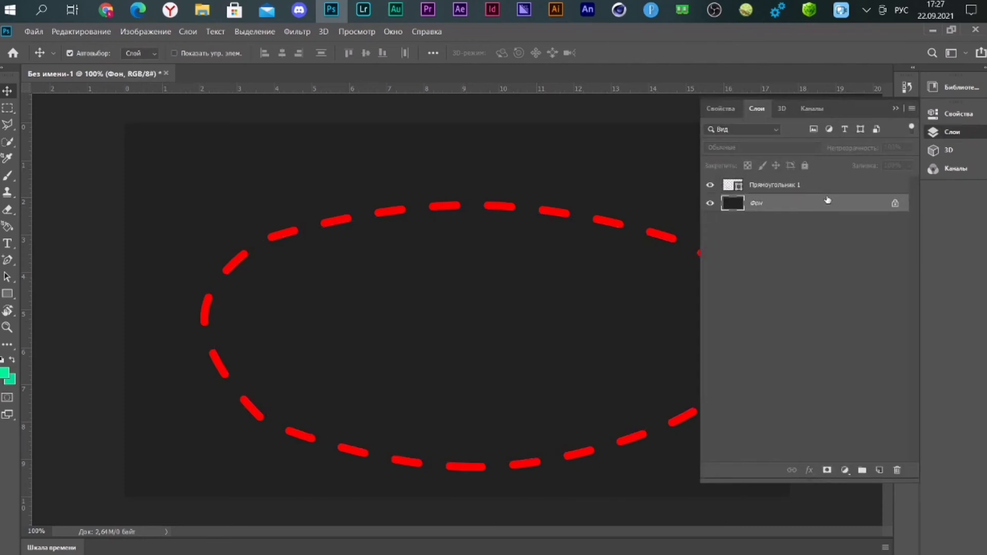
pyautogui.click(818, 191)
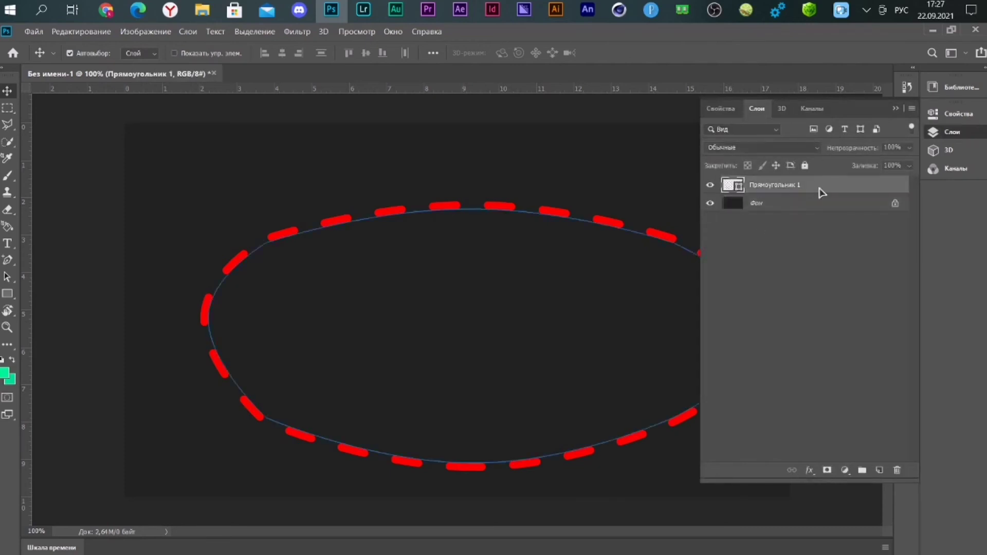
pyautogui.rightClick(821, 192)
pyautogui.click(524, 204)
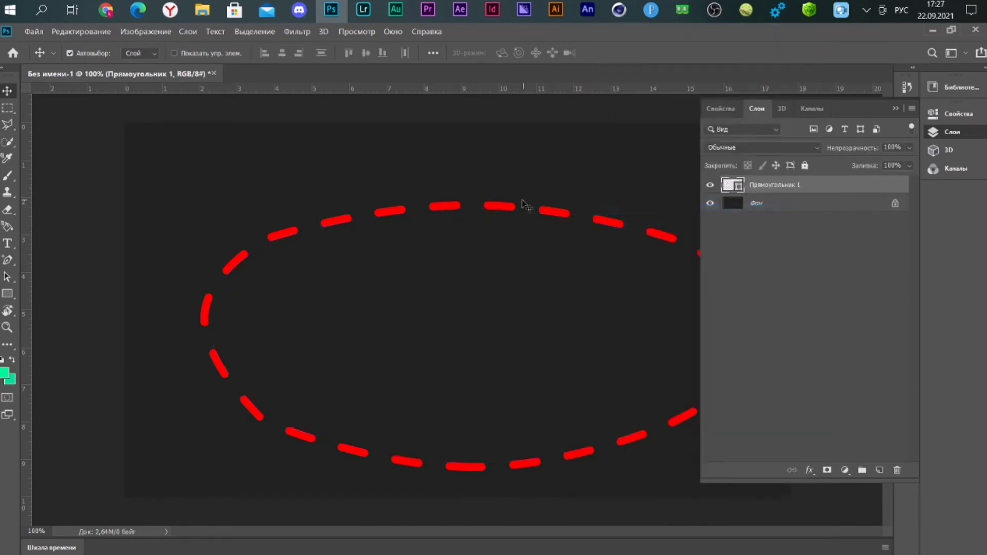
pyautogui.moveTo(493, 207)
pyautogui.mouseDown()
pyautogui.moveTo(522, 216)
pyautogui.moveTo(487, 205)
pyautogui.mouseUp()
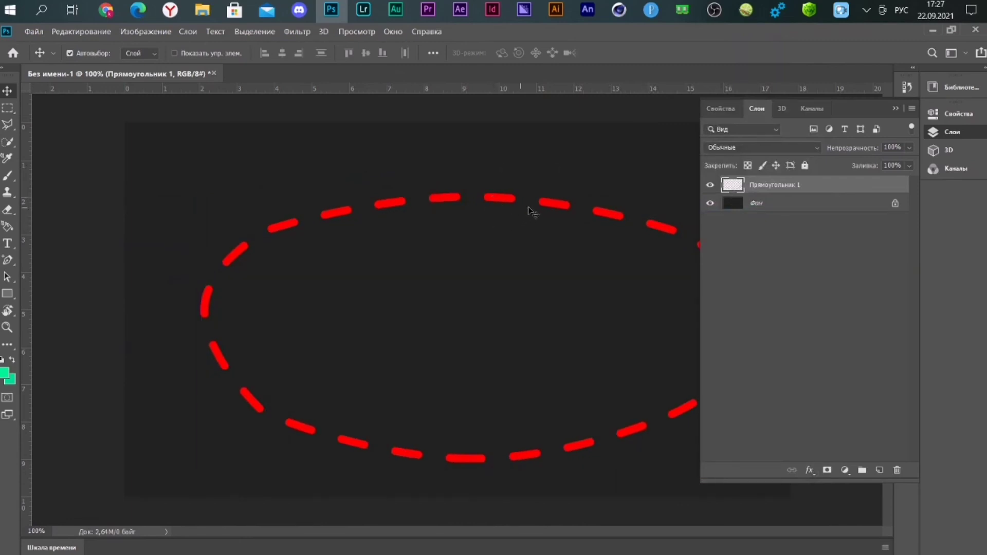
pyautogui.hotkey('ctrl', 'Down')
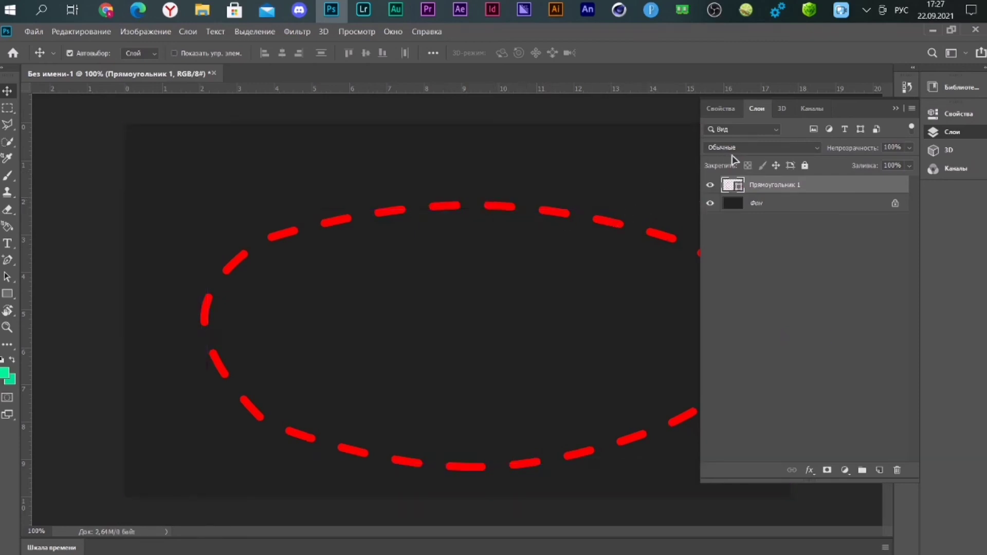
# - Hide the oval layer and set up the standard Pen tool in Shape mode
pyautogui.click(712, 185)
pyautogui.click(9, 261)
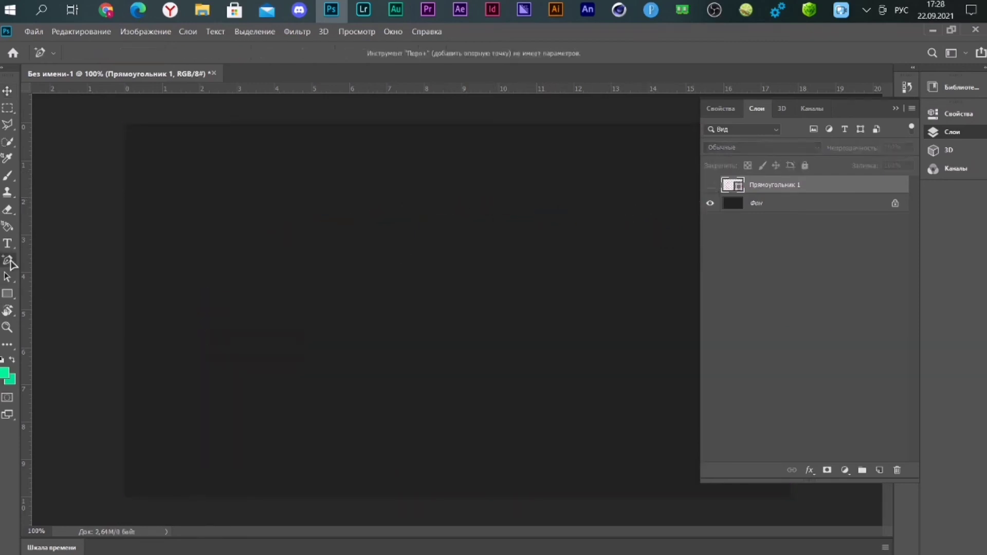
pyautogui.rightClick(10, 261)
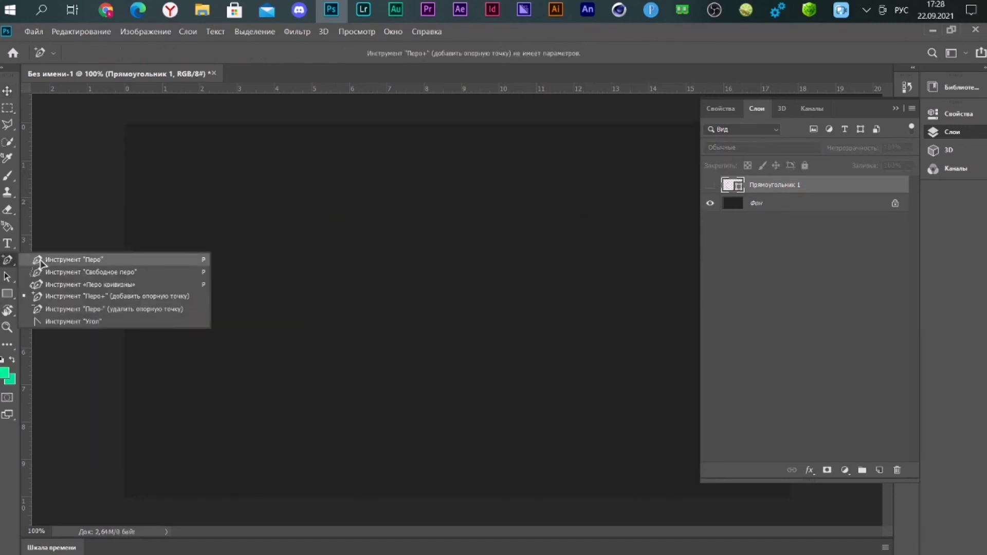
pyautogui.click(41, 260)
pyautogui.click(86, 53)
pyautogui.click(101, 71)
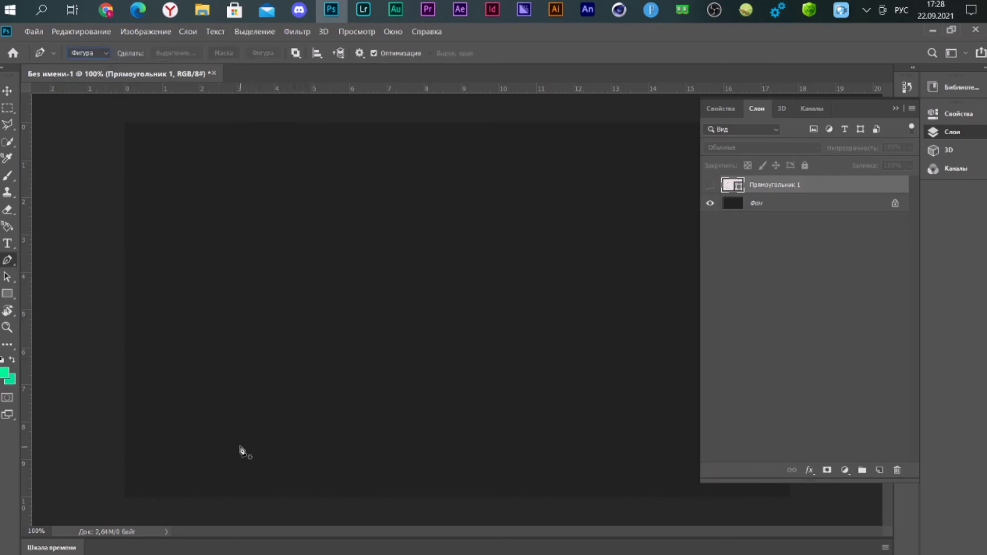
# - Draw the spiral's outer loop from lower left, over the top and back along the bottom
pyautogui.moveTo(240, 449); pyautogui.dragTo(242, 457)
pyautogui.moveTo(228, 348); pyautogui.dragTo(231, 326)
pyautogui.moveTo(250, 266); pyautogui.dragTo(260, 253)
pyautogui.moveTo(322, 228); pyautogui.dragTo(364, 222)
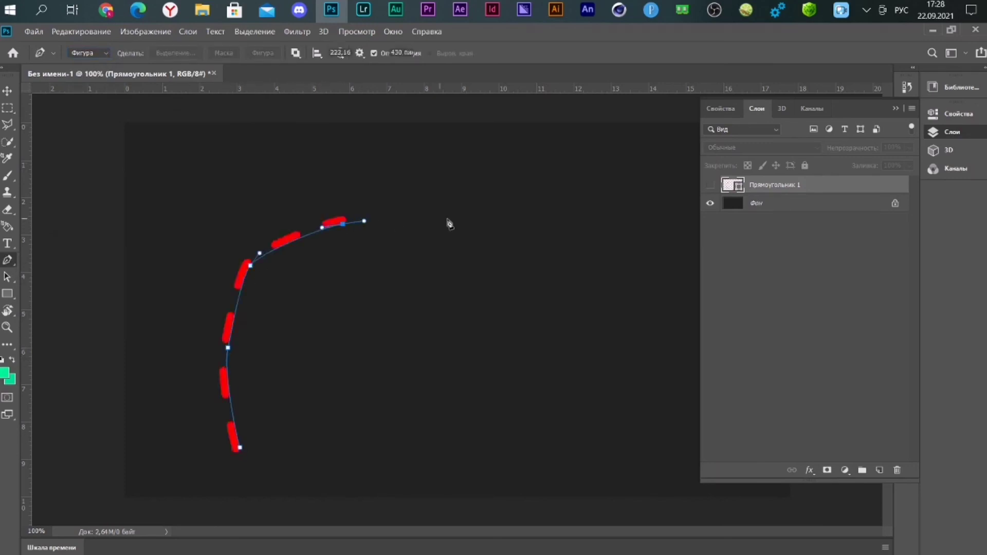
pyautogui.moveTo(446, 219); pyautogui.dragTo(462, 222)
pyautogui.moveTo(526, 246); pyautogui.dragTo(538, 254)
pyautogui.moveTo(573, 296); pyautogui.dragTo(580, 309)
pyautogui.moveTo(592, 342); pyautogui.dragTo(598, 350)
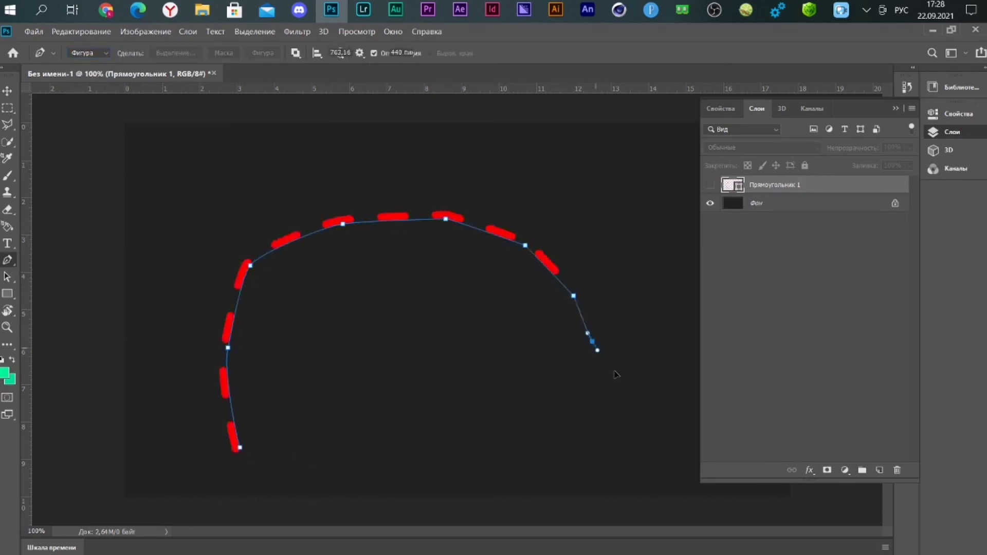
pyautogui.click(632, 416)
pyautogui.click(577, 445)
pyautogui.click(497, 441)
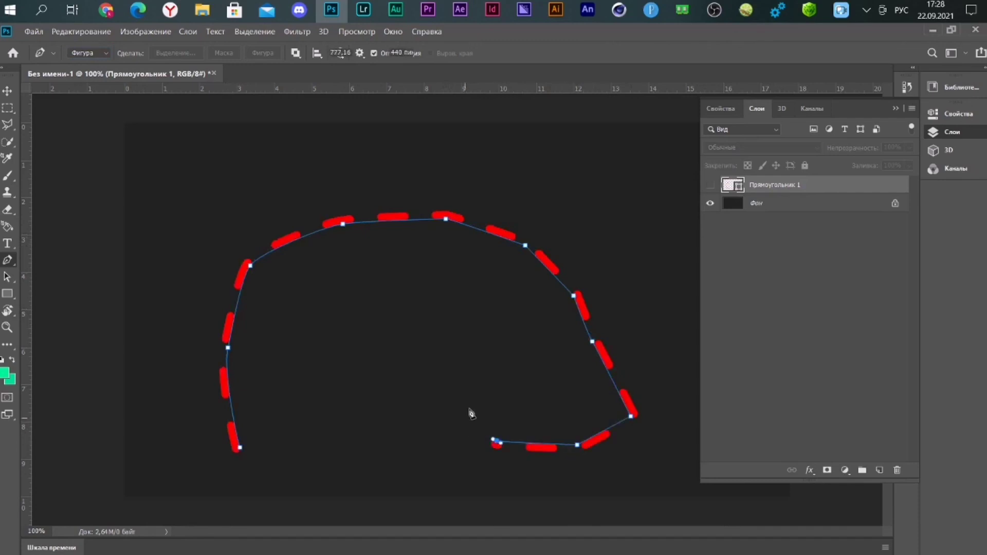
# - Draw the spiral's inner loop, ending at the bottom to form layer Фигура 1
pyautogui.moveTo(465, 419); pyautogui.dragTo(475, 401)
pyautogui.moveTo(513, 369); pyautogui.dragTo(529, 355)
pyautogui.click(545, 331)
pyautogui.click(486, 297)
pyautogui.click(406, 281)
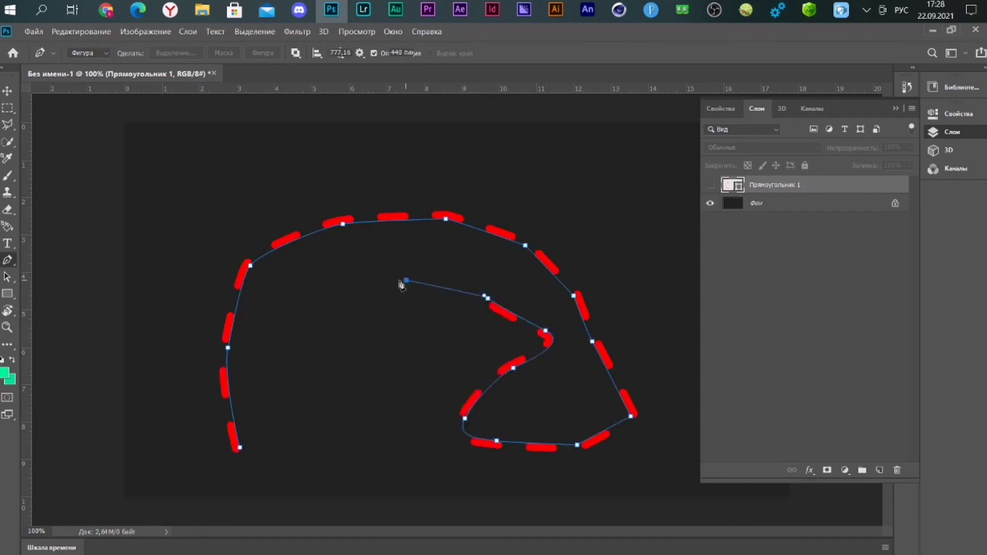
pyautogui.click(353, 288)
pyautogui.click(306, 324)
pyautogui.click(294, 344)
pyautogui.click(306, 394)
pyautogui.moveTo(314, 423); pyautogui.dragTo(346, 449)
pyautogui.click(320, 463)
pyautogui.click(293, 465)
pyautogui.click(262, 465)
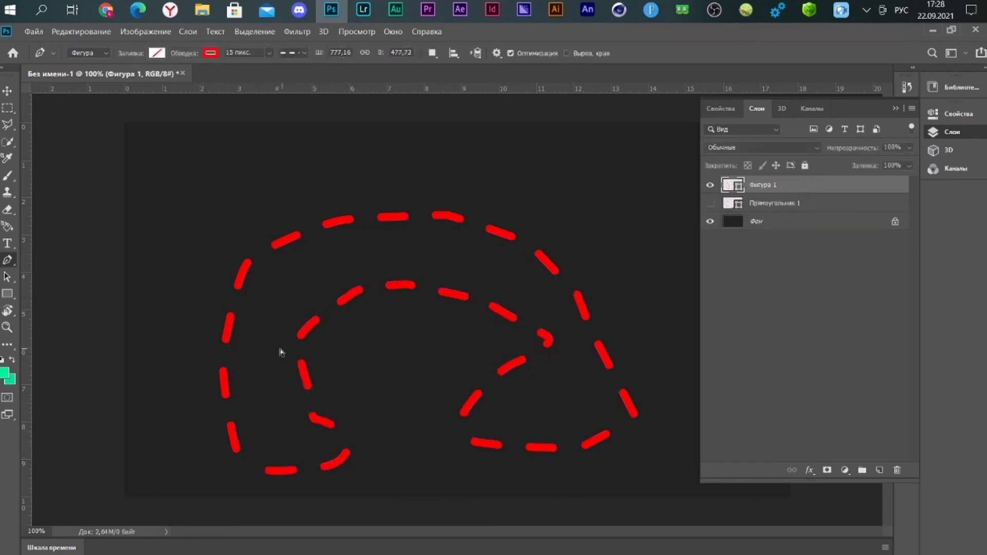
pyautogui.press('Return')
pyautogui.hotkey('ctrl', '-')
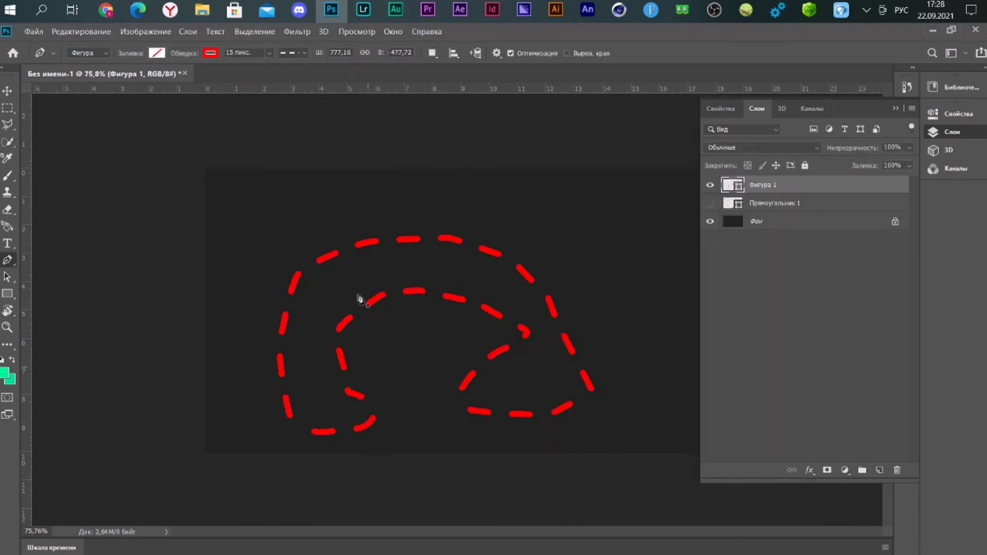
pyautogui.scroll(1, 426, 391)
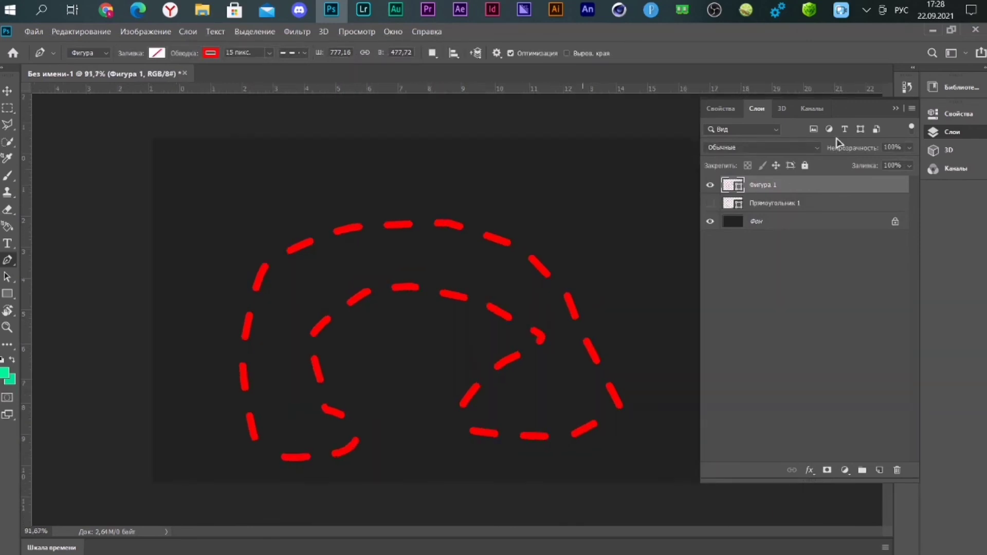
pyautogui.click(896, 108)
pyautogui.click(7, 90)
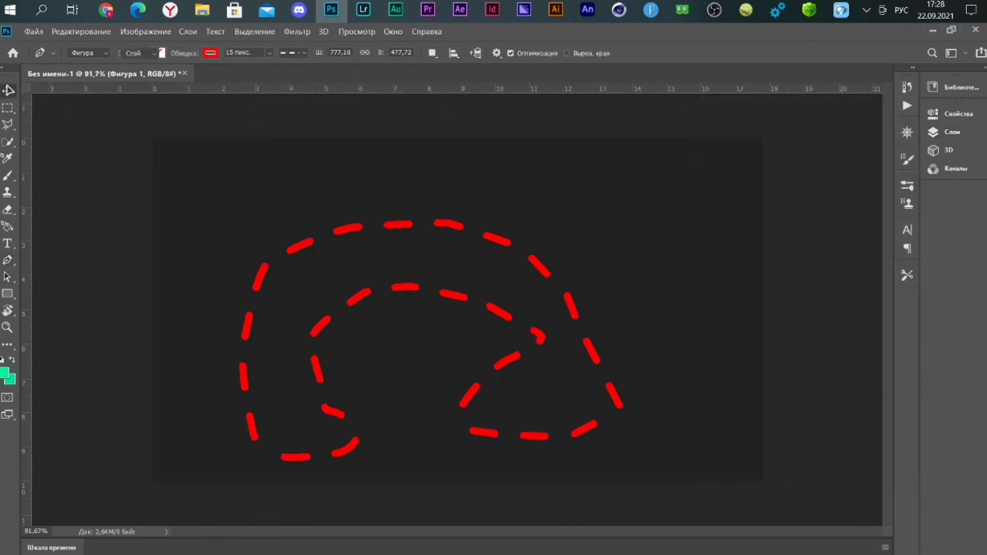